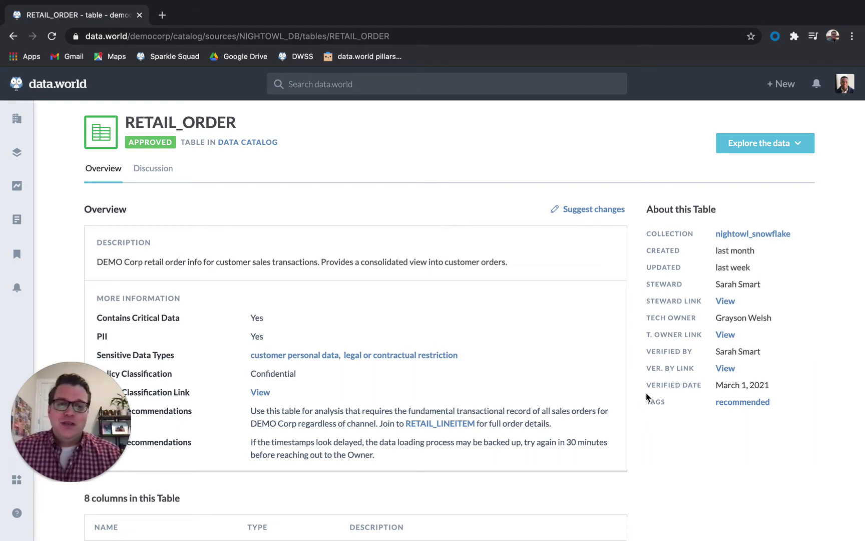
Examine the RETAIL_ORDER table's description, usage recommendations, columns, referenced datasets and the dashboards that reference it.
{"action": "scroll", "coordinate": [640, 431], "scroll_direction": "down", "scroll_amount": 1}
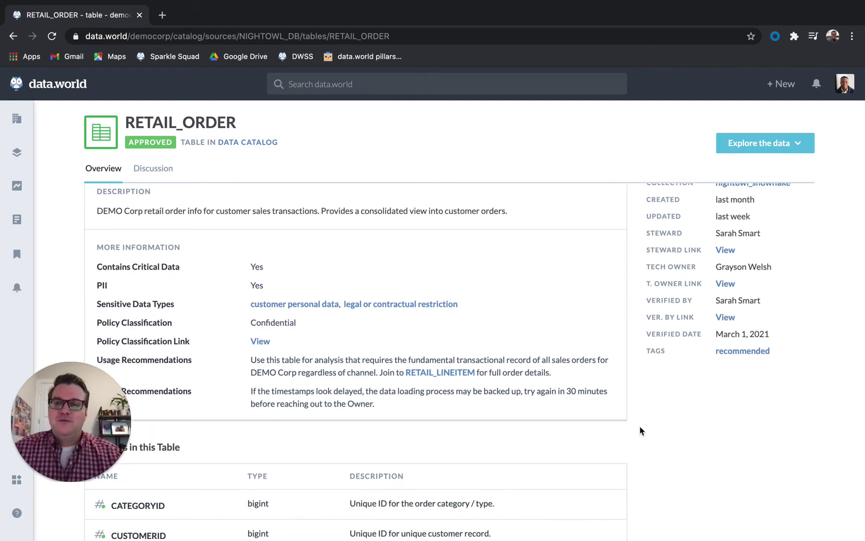
{"action": "scroll", "coordinate": [640, 430], "scroll_direction": "down", "scroll_amount": 5}
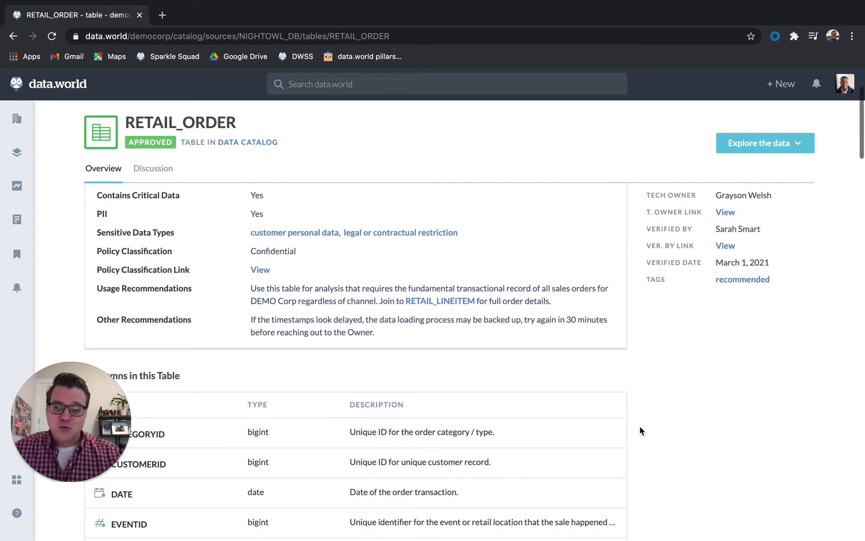
{"action": "scroll", "coordinate": [640, 430], "scroll_direction": "down", "scroll_amount": 2}
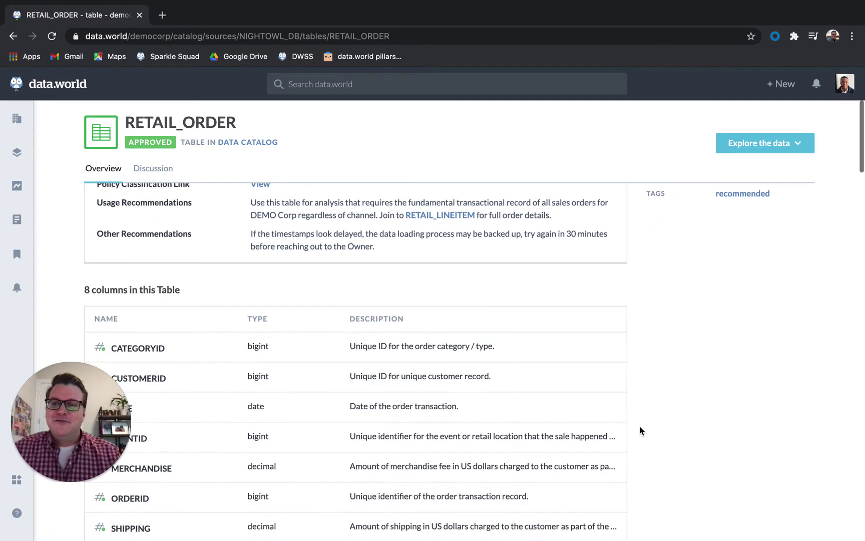
{"action": "scroll", "coordinate": [640, 431], "scroll_direction": "down", "scroll_amount": 5}
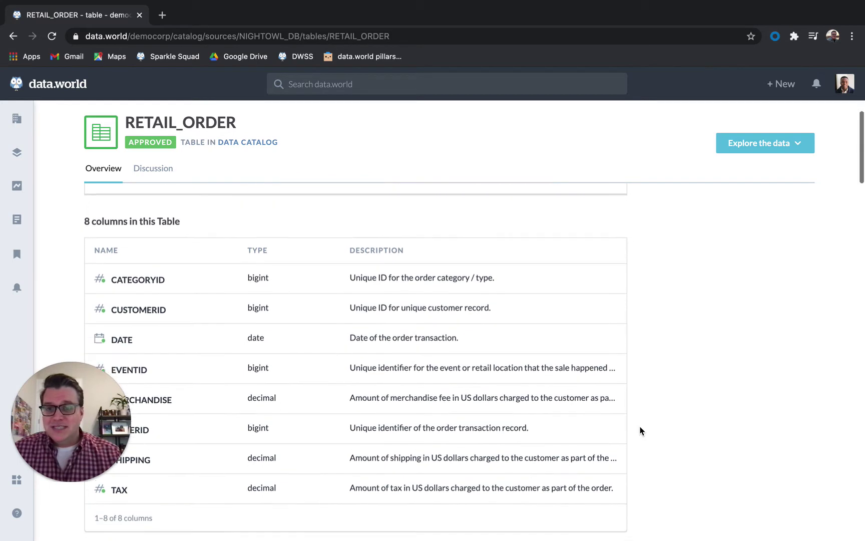
{"action": "scroll", "coordinate": [641, 431], "scroll_direction": "down", "scroll_amount": 5}
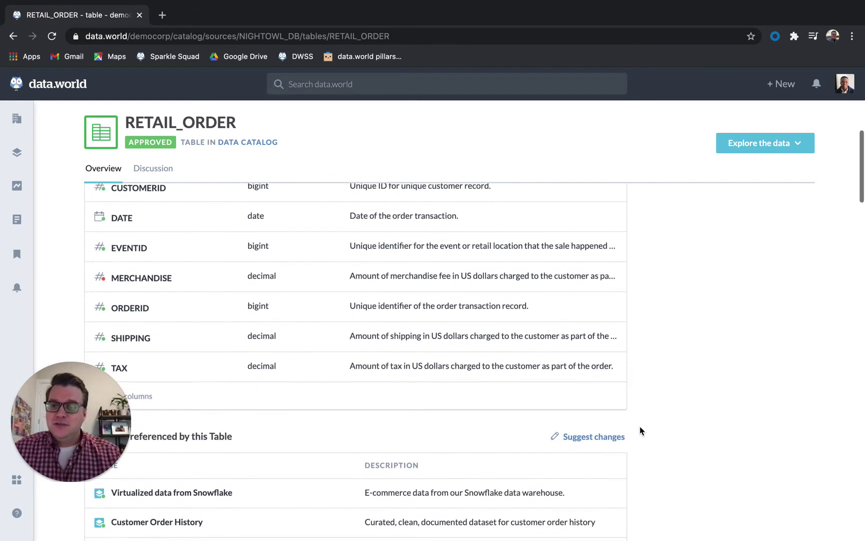
{"action": "scroll", "coordinate": [641, 431], "scroll_direction": "down", "scroll_amount": 5}
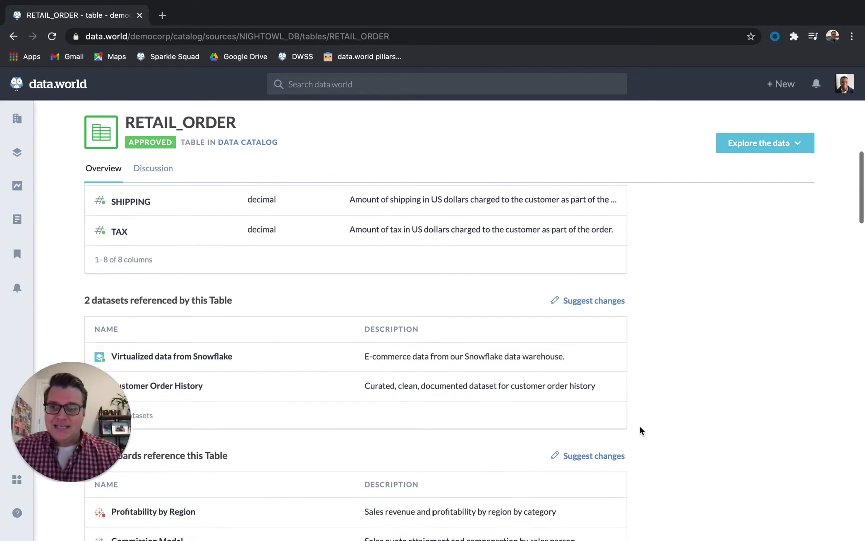
{"action": "scroll", "coordinate": [640, 431], "scroll_direction": "down", "scroll_amount": 1}
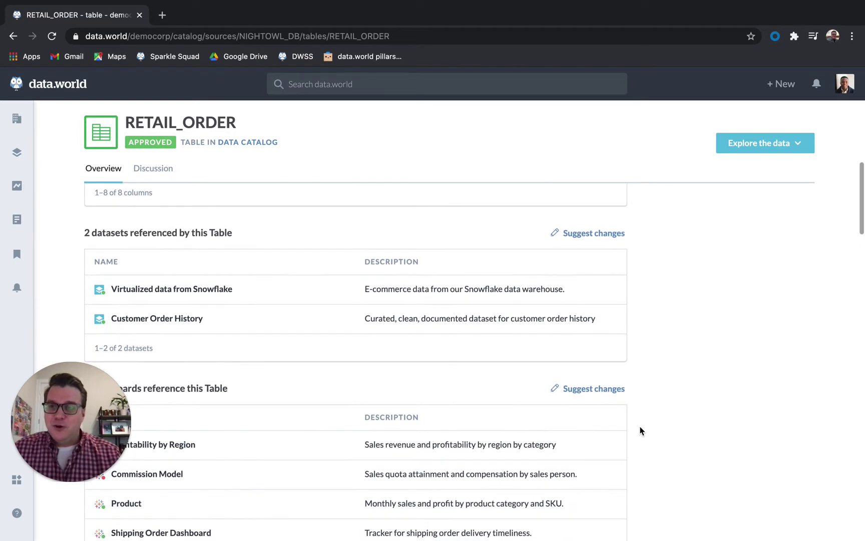
{"action": "scroll", "coordinate": [640, 430], "scroll_direction": "down", "scroll_amount": 2}
{"action": "scroll", "coordinate": [641, 430], "scroll_direction": "down", "scroll_amount": 2}
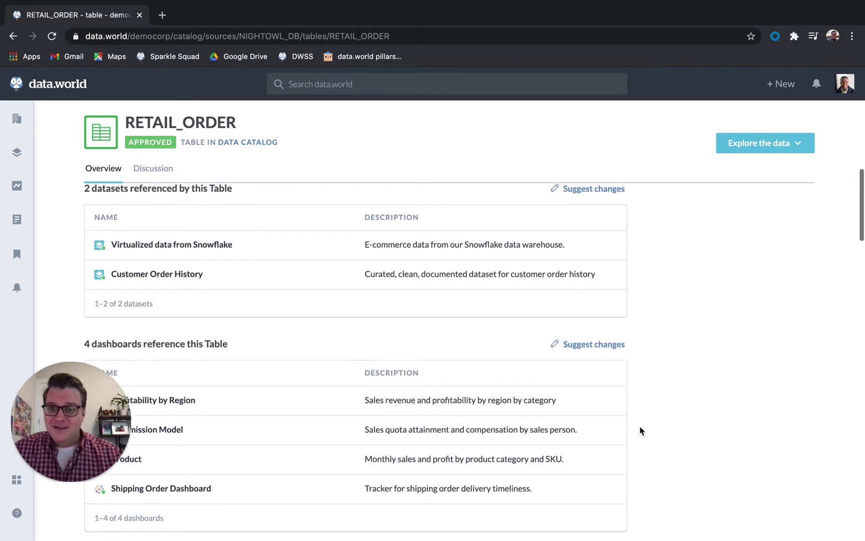
{"action": "scroll", "coordinate": [640, 430], "scroll_direction": "down", "scroll_amount": 3}
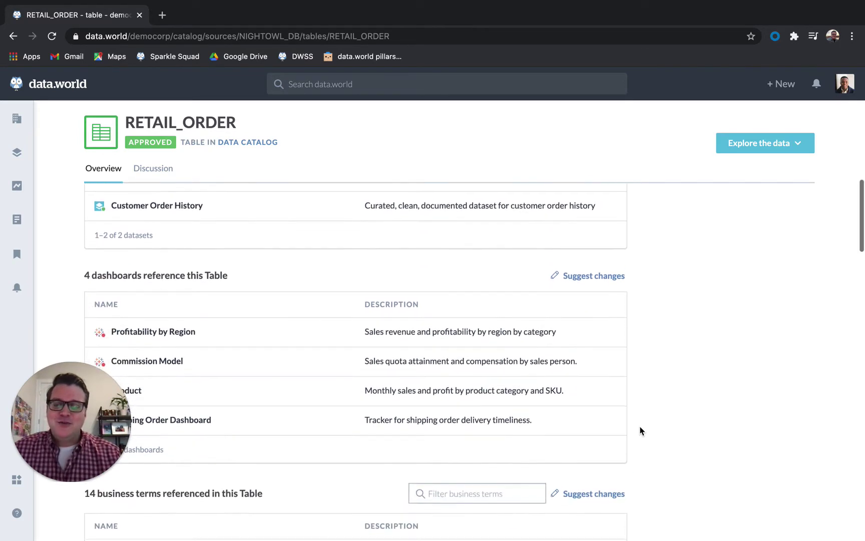
{"action": "scroll", "coordinate": [641, 431], "scroll_direction": "down", "scroll_amount": 2}
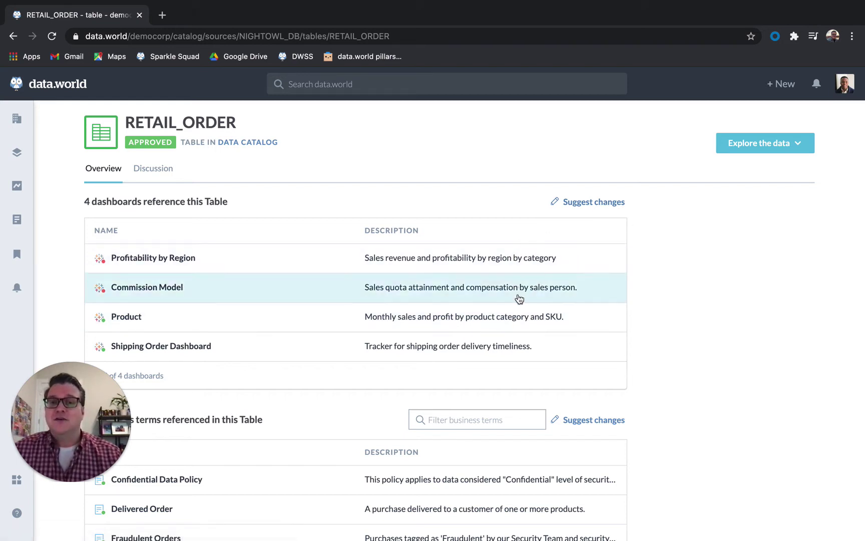
Start a change suggestion for the table's related dashboards and add the Order Shipping Details Dashboard, found by searching for "detai".
{"action": "left_click", "coordinate": [582, 204]}
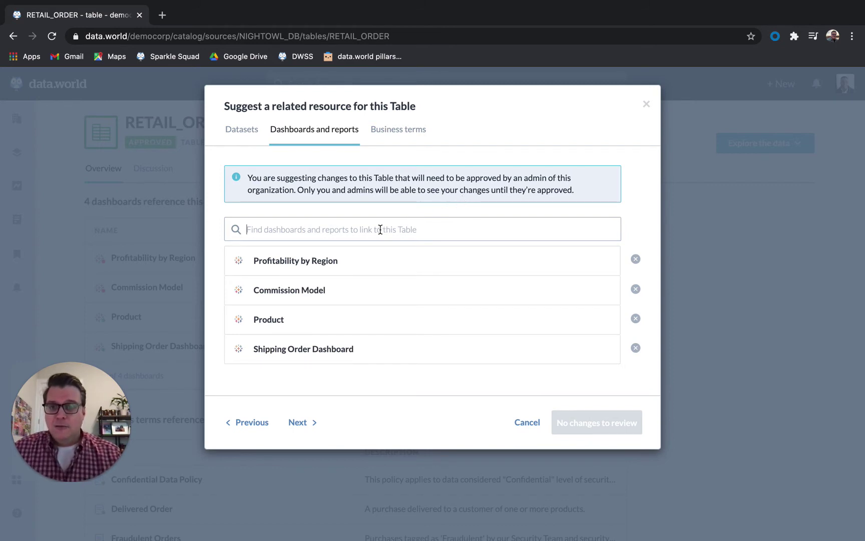
{"action": "type", "text": "detai"}
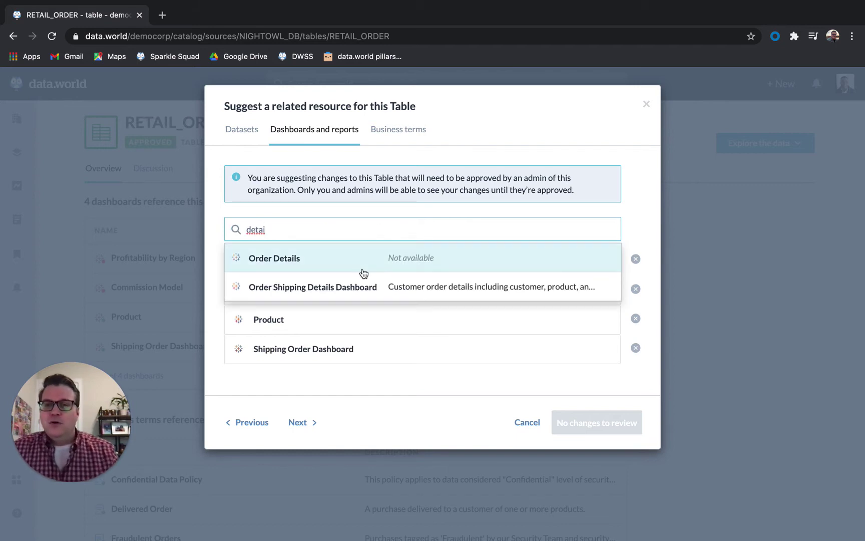
{"action": "left_click", "coordinate": [352, 286]}
{"action": "scroll", "coordinate": [370, 311], "scroll_direction": "down", "scroll_amount": 2}
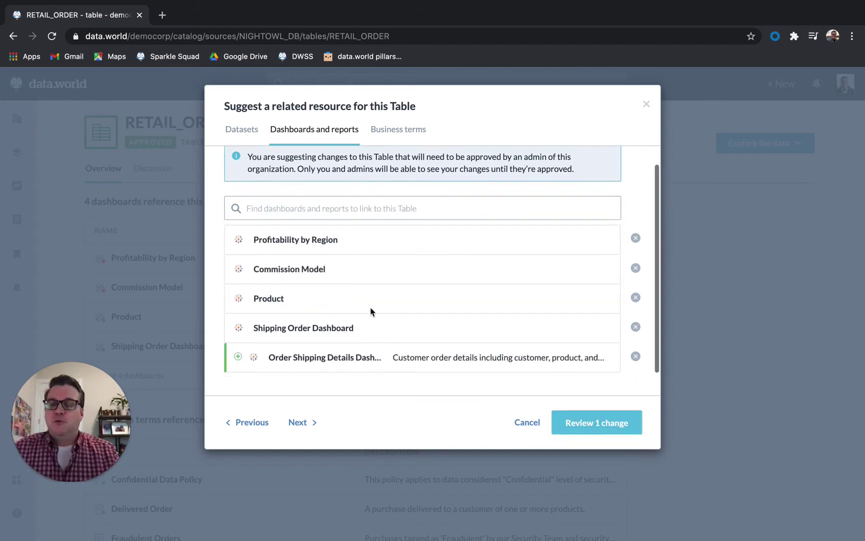
Review the suggested change, add the message "Please add" for the DEMO Corp admins, submit it and dismiss the confirmation.
{"action": "left_click", "coordinate": [565, 421]}
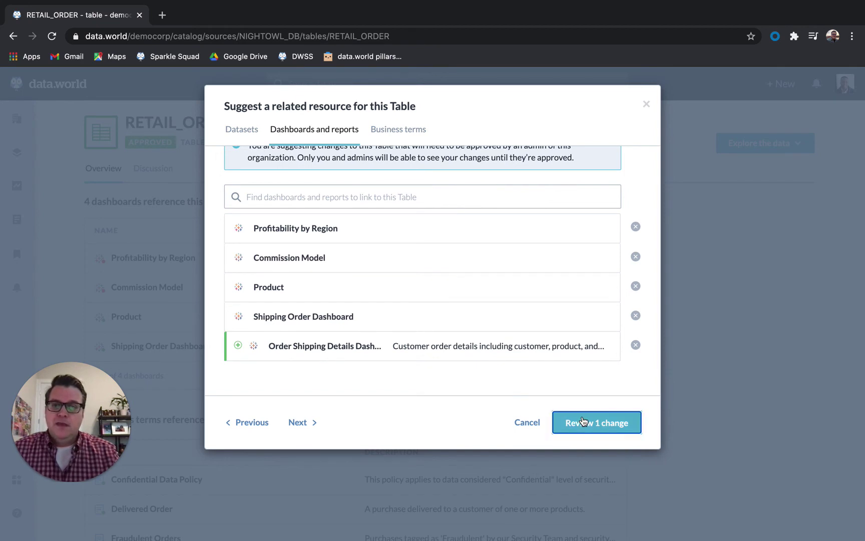
{"action": "left_click", "coordinate": [330, 299]}
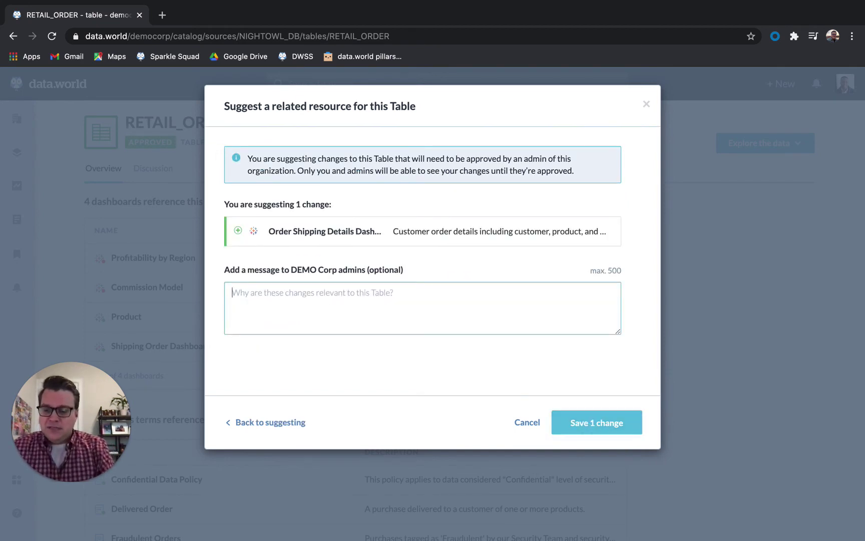
{"action": "type", "text": "Please add"}
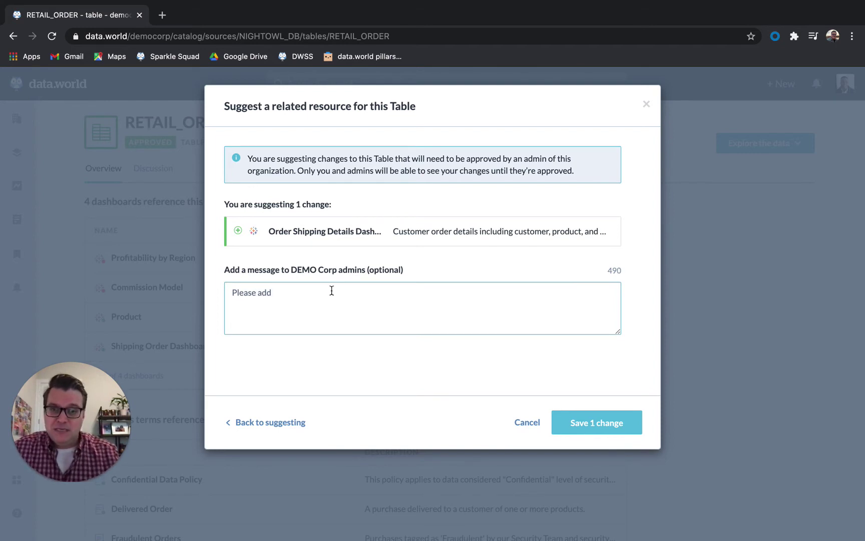
{"action": "left_click", "coordinate": [588, 425]}
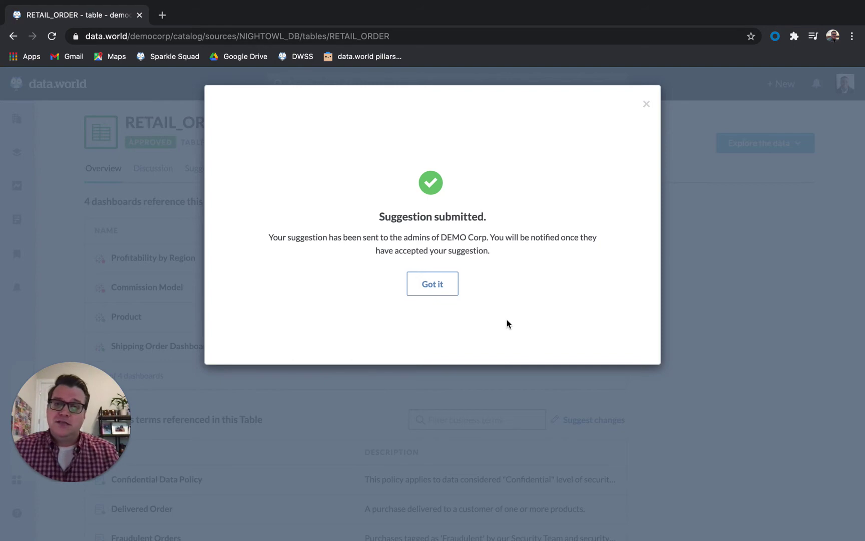
{"action": "left_click", "coordinate": [445, 289]}
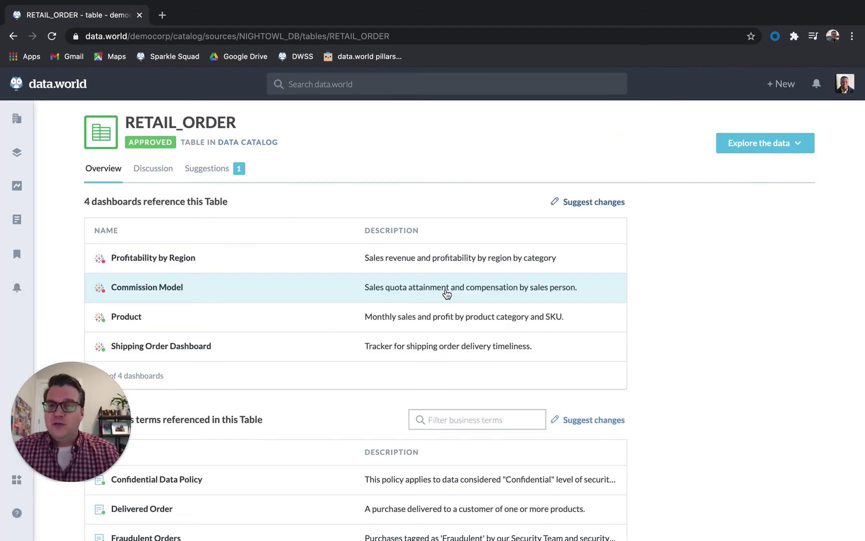
Check the table's pending suggestions and return to its overview.
{"action": "scroll", "coordinate": [446, 294], "scroll_direction": "up", "scroll_amount": 15}
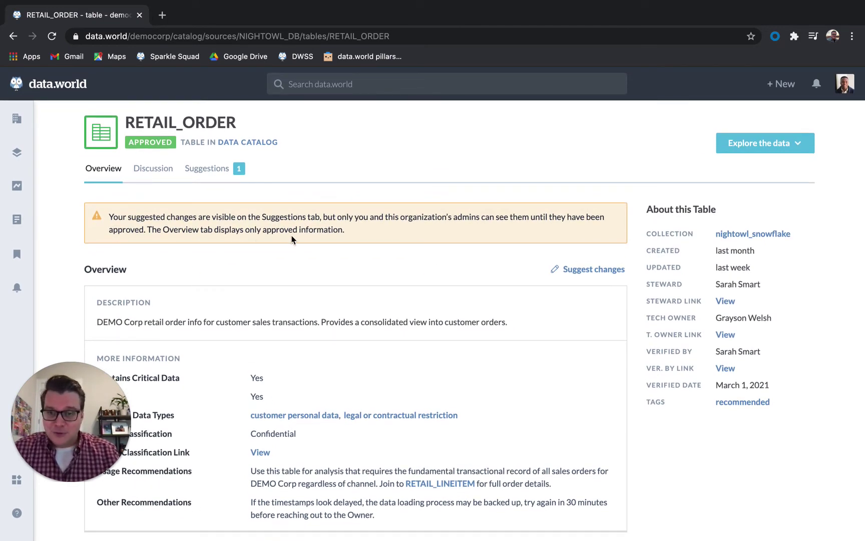
{"action": "left_click", "coordinate": [218, 174]}
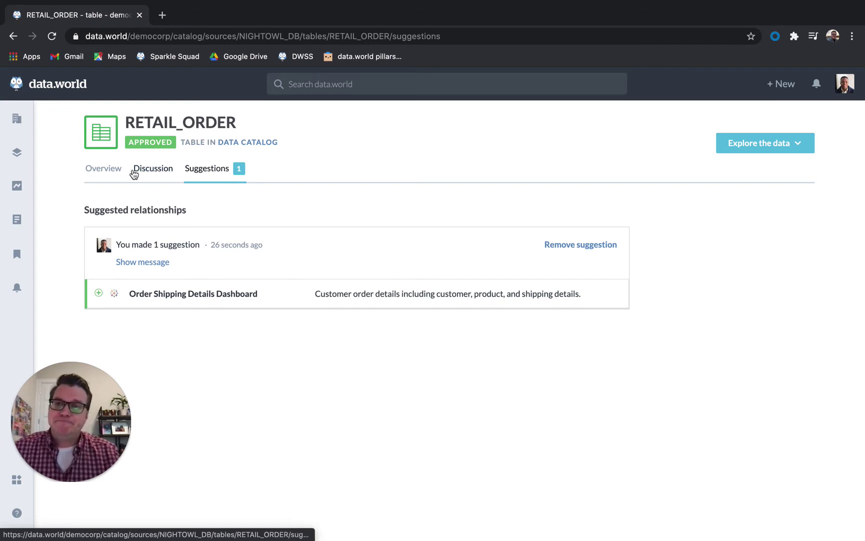
{"action": "left_click", "coordinate": [105, 171]}
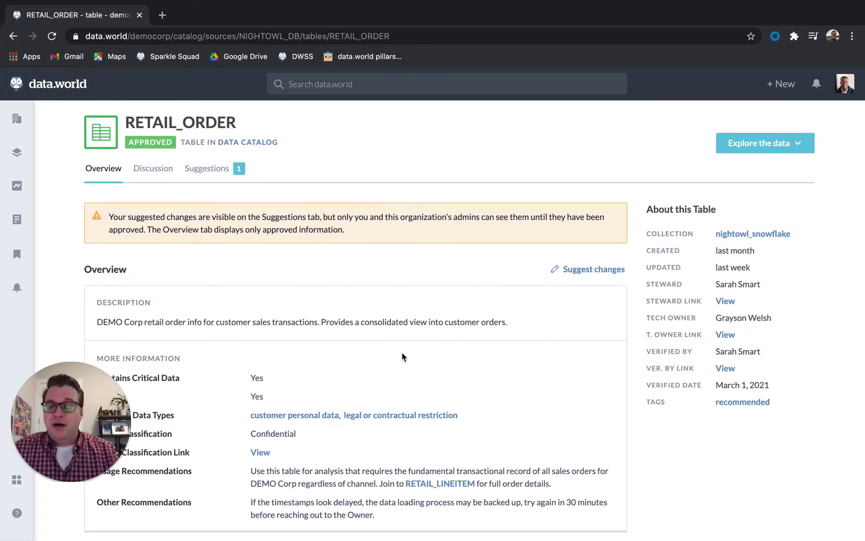
Open the Customer Order History dataset referenced by the table and review its overview.
{"action": "scroll", "coordinate": [403, 357], "scroll_direction": "down", "scroll_amount": 5}
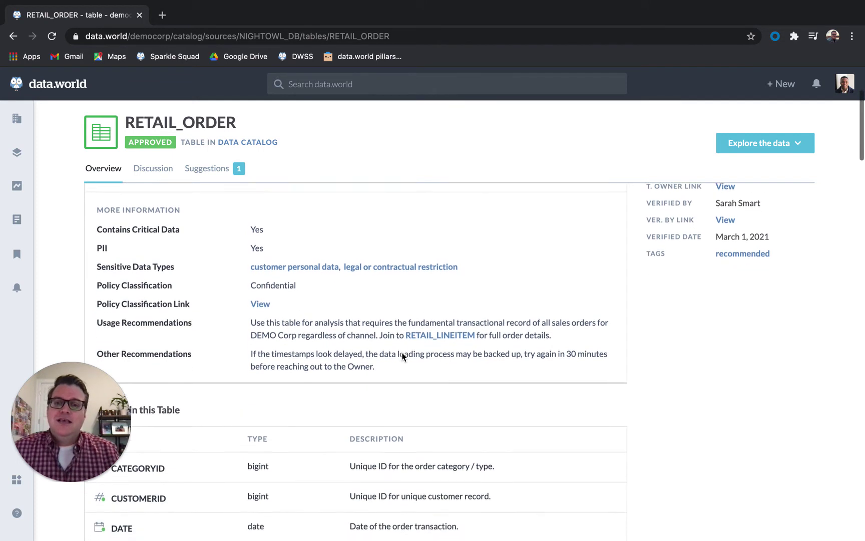
{"action": "scroll", "coordinate": [402, 357], "scroll_direction": "down", "scroll_amount": 10}
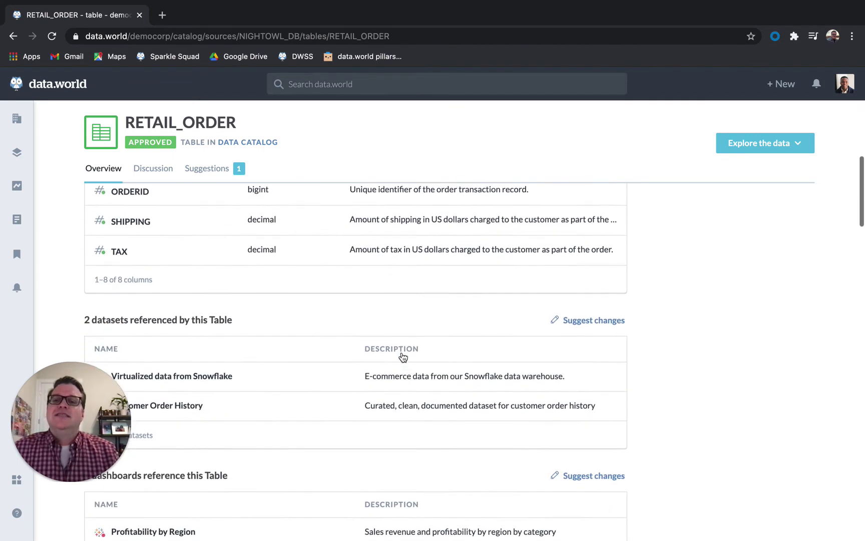
{"action": "scroll", "coordinate": [402, 356], "scroll_direction": "down", "scroll_amount": 1}
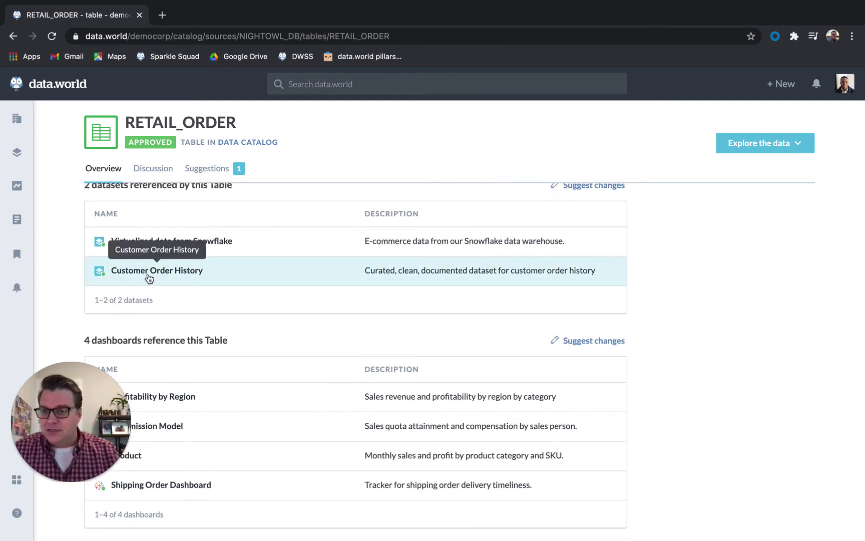
{"action": "left_click", "coordinate": [204, 271]}
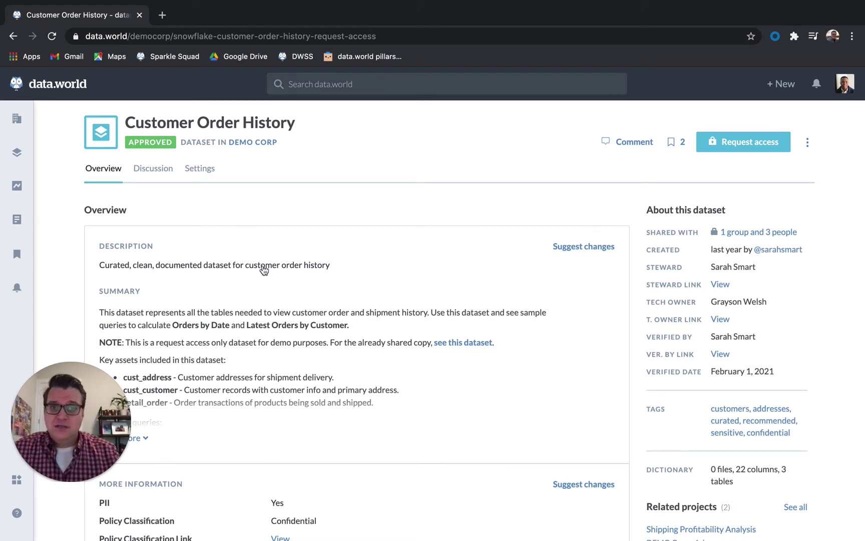
{"action": "scroll", "coordinate": [323, 323], "scroll_direction": "down", "scroll_amount": 5}
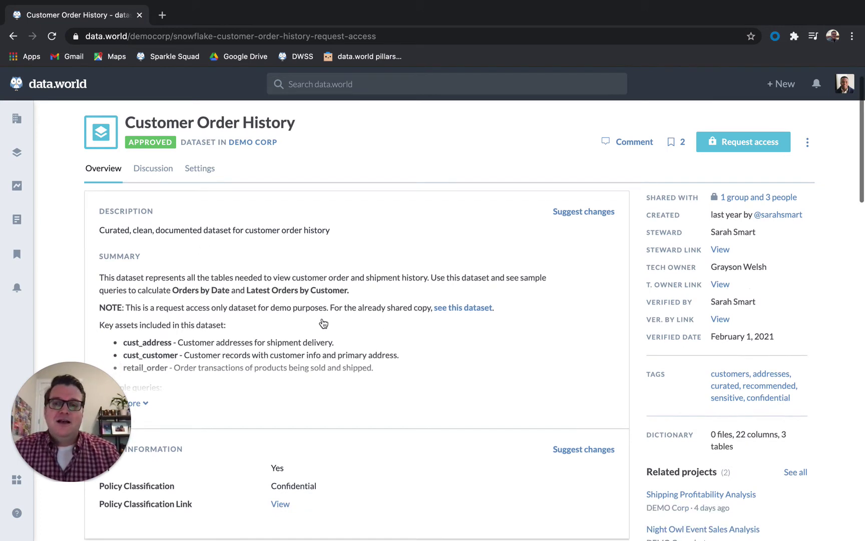
{"action": "scroll", "coordinate": [323, 323], "scroll_direction": "up", "scroll_amount": 5}
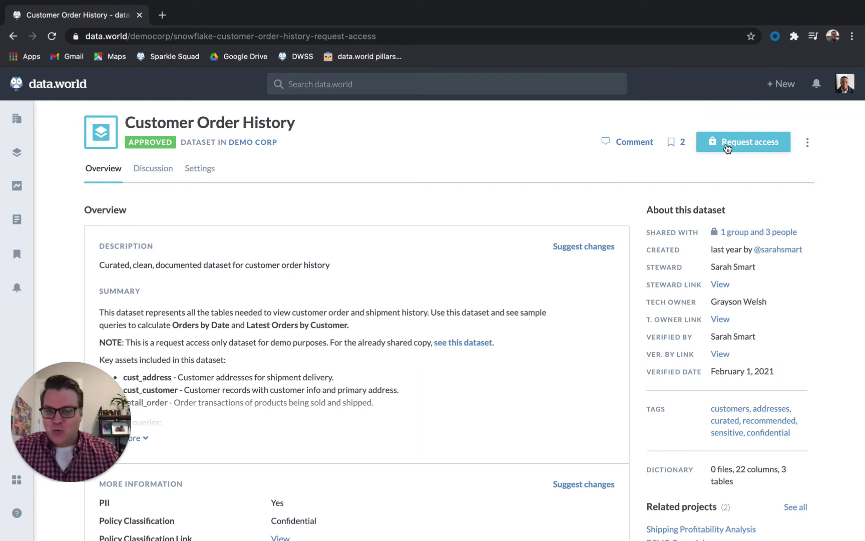
Go to the already shared copy of the Customer Order History dataset and open it for exploration in the workspace.
{"action": "left_click", "coordinate": [461, 344]}
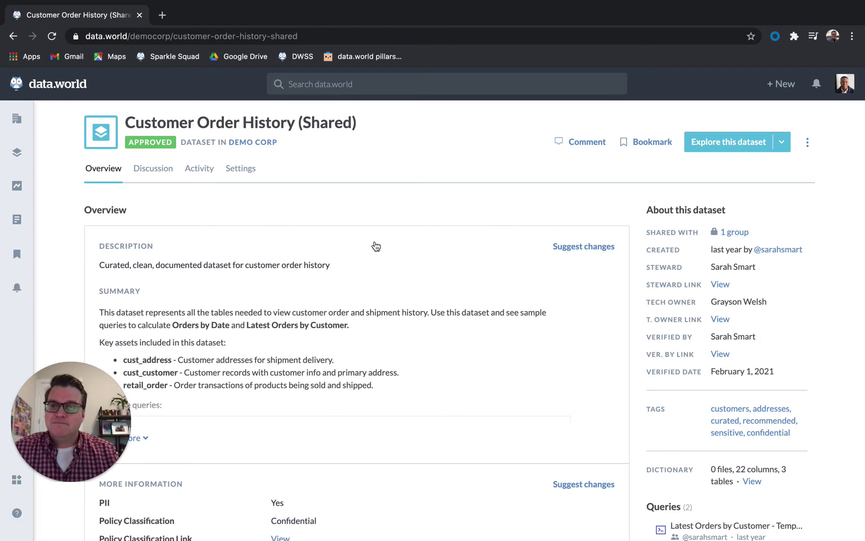
{"action": "left_click", "coordinate": [721, 144]}
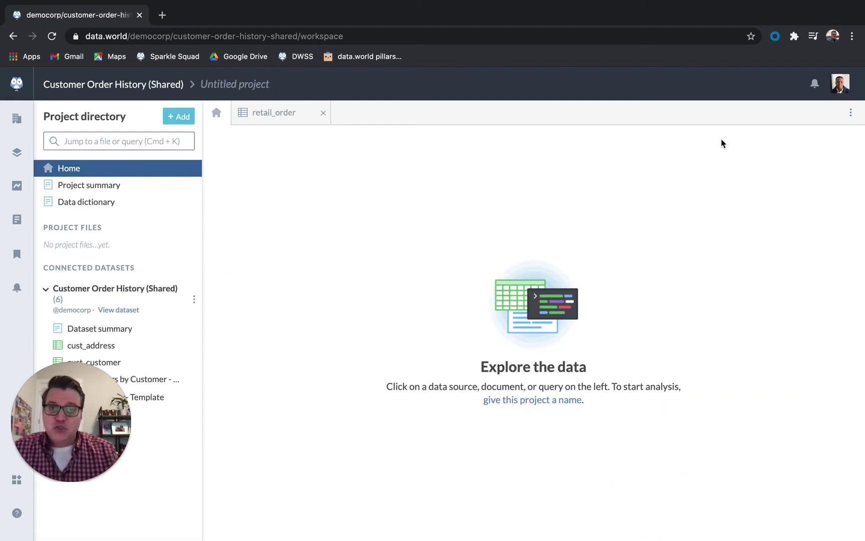
Open the retail_order table from the connected Customer Order History (Shared) dataset and look through its columns.
{"action": "scroll", "coordinate": [147, 273], "scroll_direction": "down", "scroll_amount": 1}
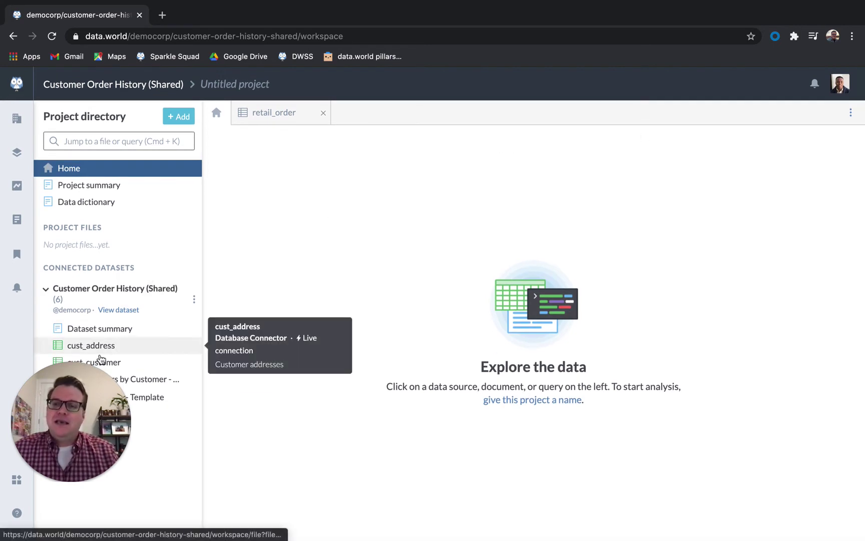
{"action": "mouse_move", "coordinate": [107, 348]}
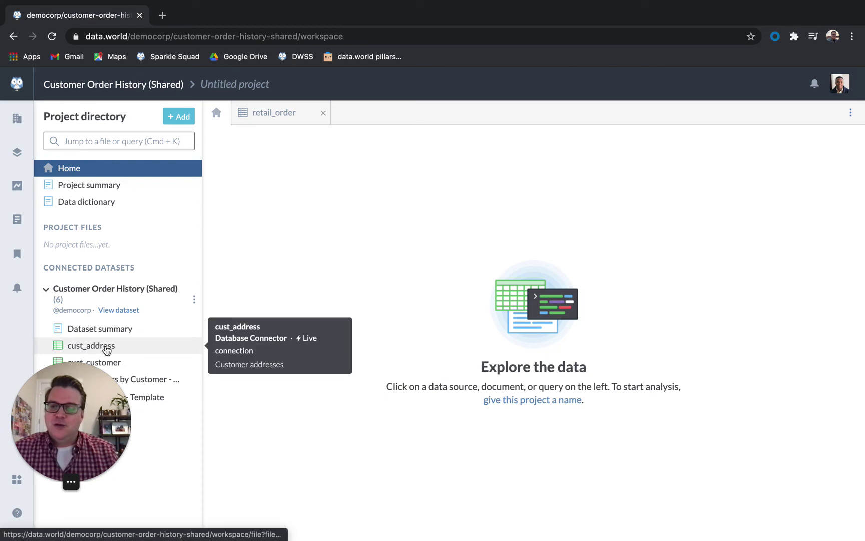
{"action": "left_click", "coordinate": [135, 412]}
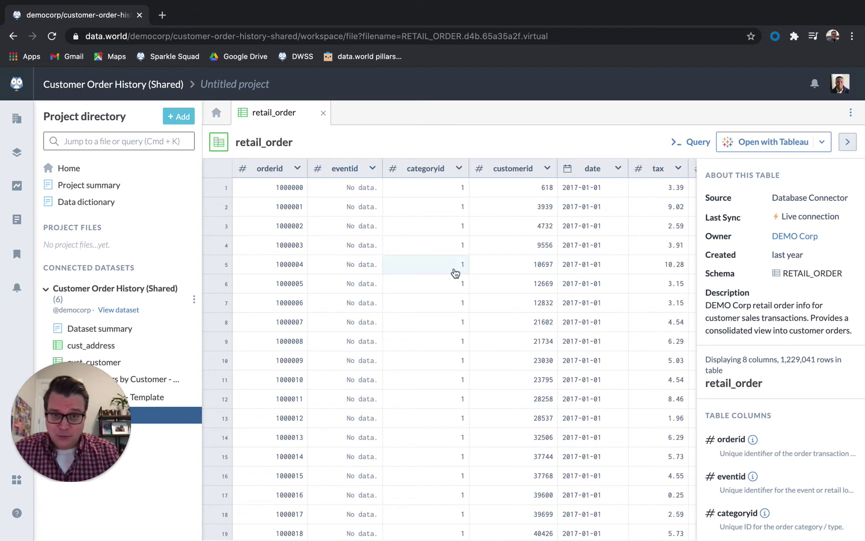
{"action": "scroll", "coordinate": [415, 322], "scroll_direction": "right", "scroll_amount": 5}
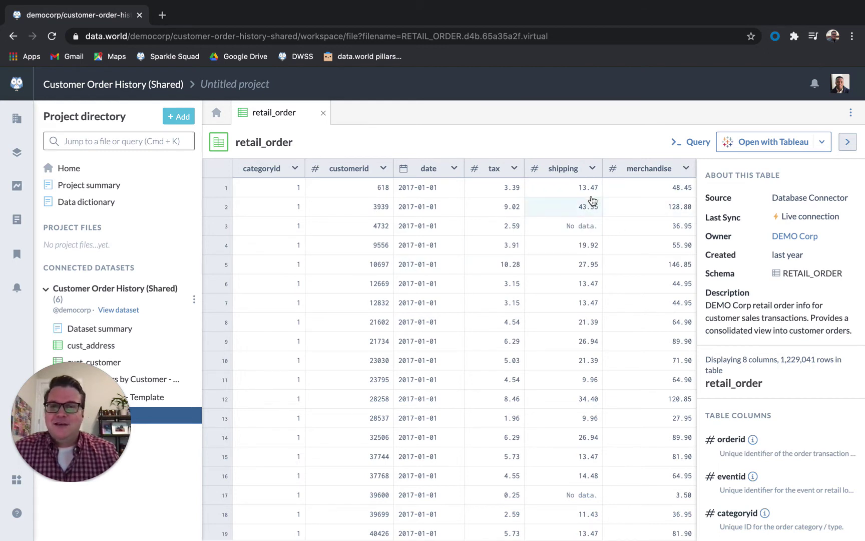
Create a SQL query from the retail_order table and run SELECT * FROM retail_order LIMIT 5000.
{"action": "left_click", "coordinate": [683, 146]}
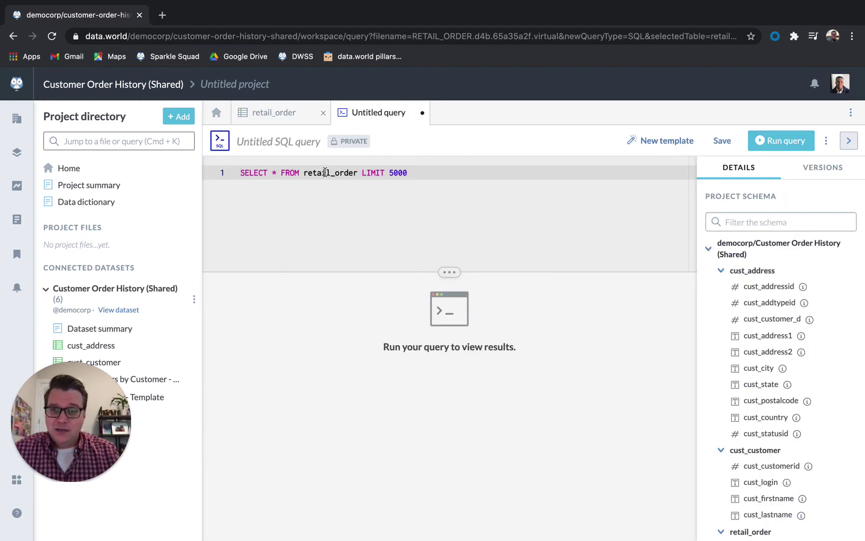
{"action": "left_click", "coordinate": [773, 141]}
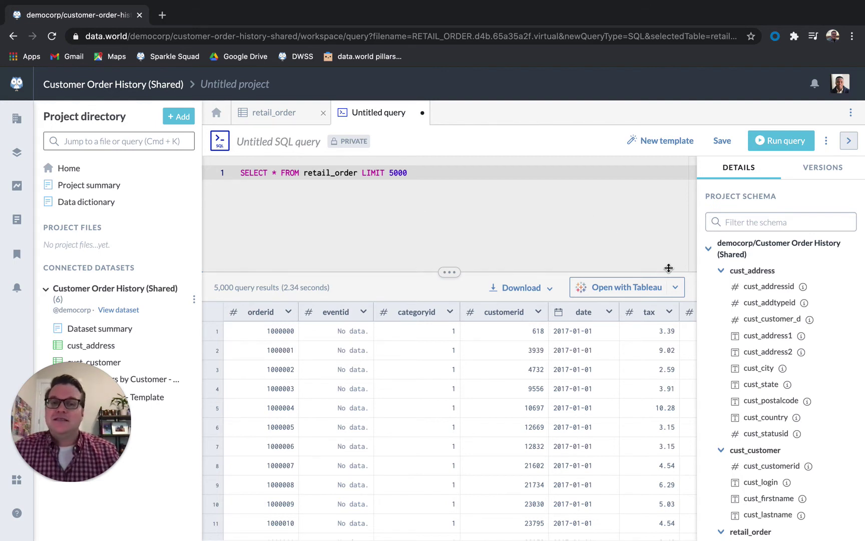
View the integrations available for opening the query results and return to the Customer Order History (Shared) dataset page.
{"action": "left_click", "coordinate": [676, 289]}
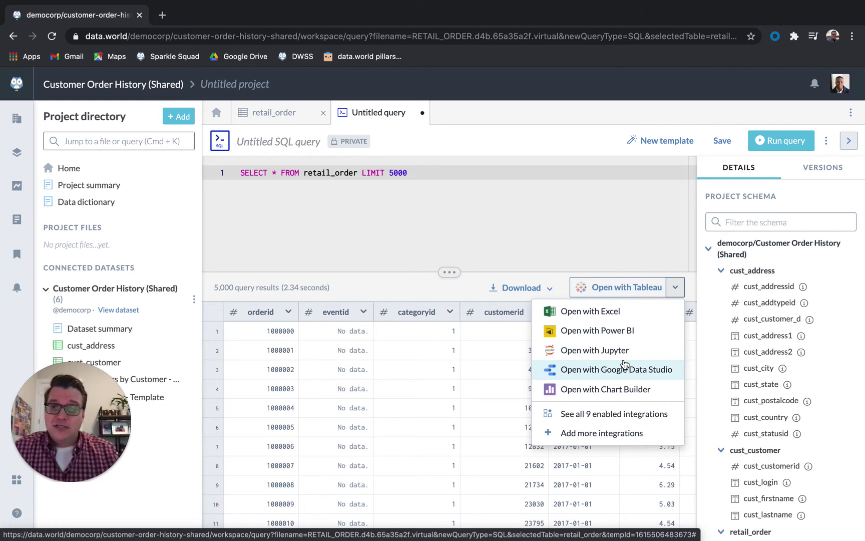
{"action": "left_click", "coordinate": [678, 288]}
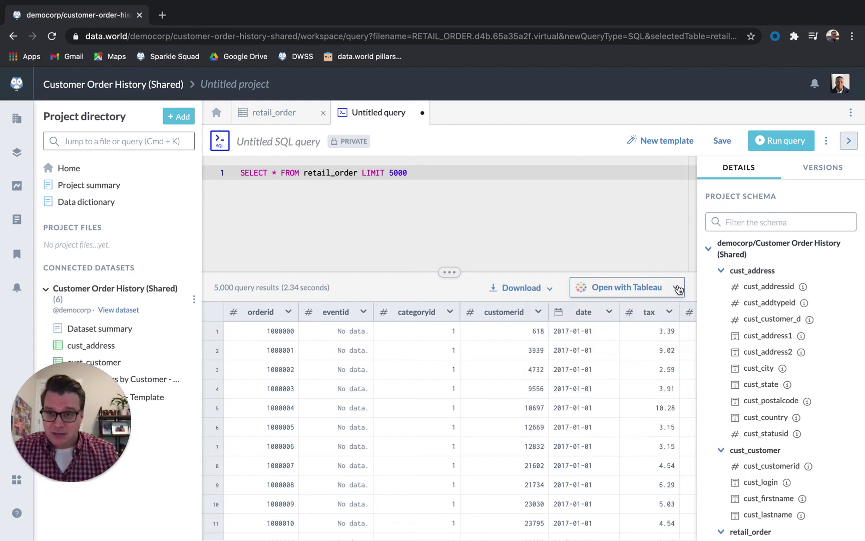
{"action": "left_click", "coordinate": [142, 88]}
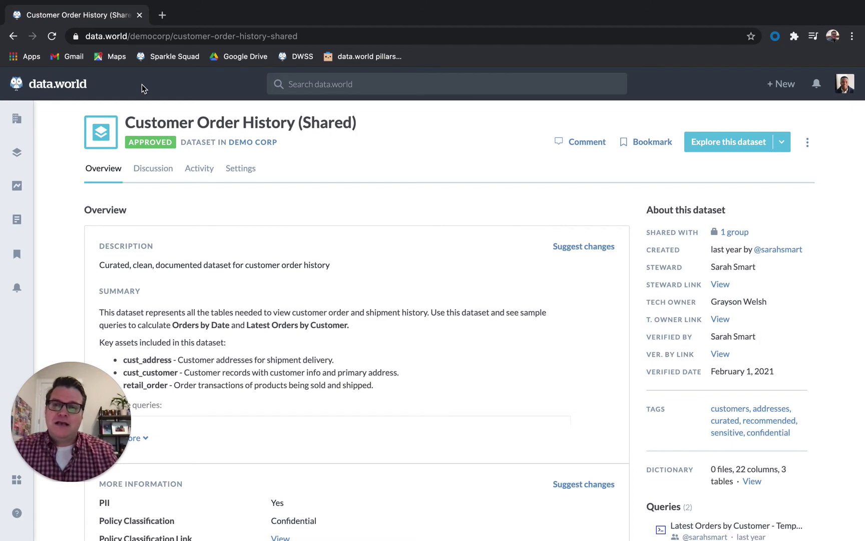
{"action": "key", "text": "ctrl+Left"}
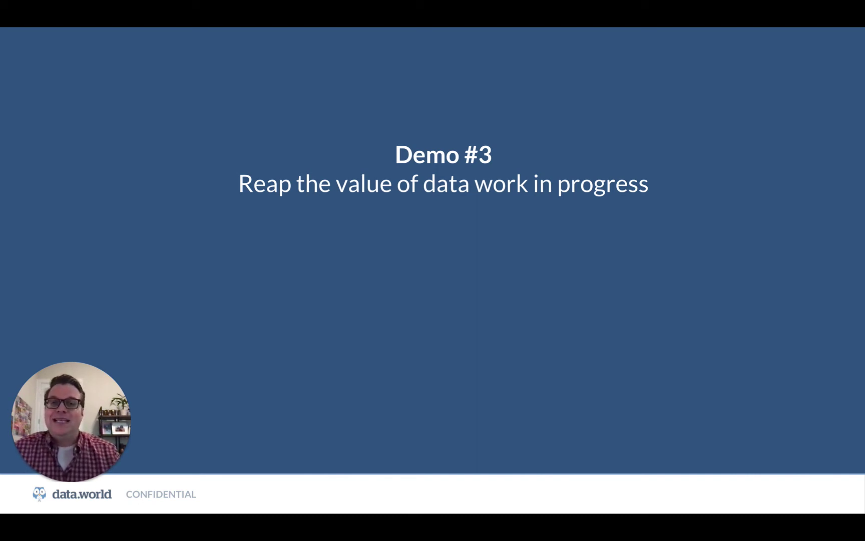
{"action": "key", "text": "ctrl+Right"}
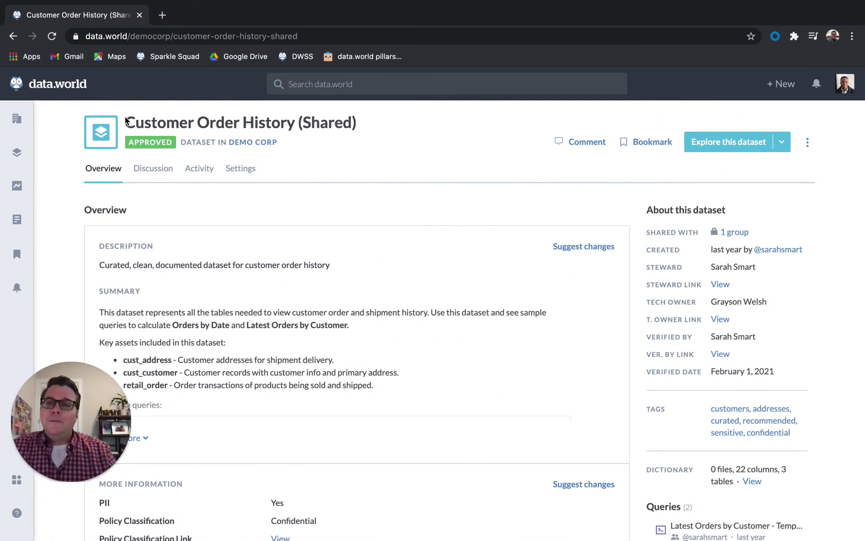
Review the dataset overview and open its related project Shipping Profitability Analysis.
{"action": "scroll", "coordinate": [507, 373], "scroll_direction": "down", "scroll_amount": 3}
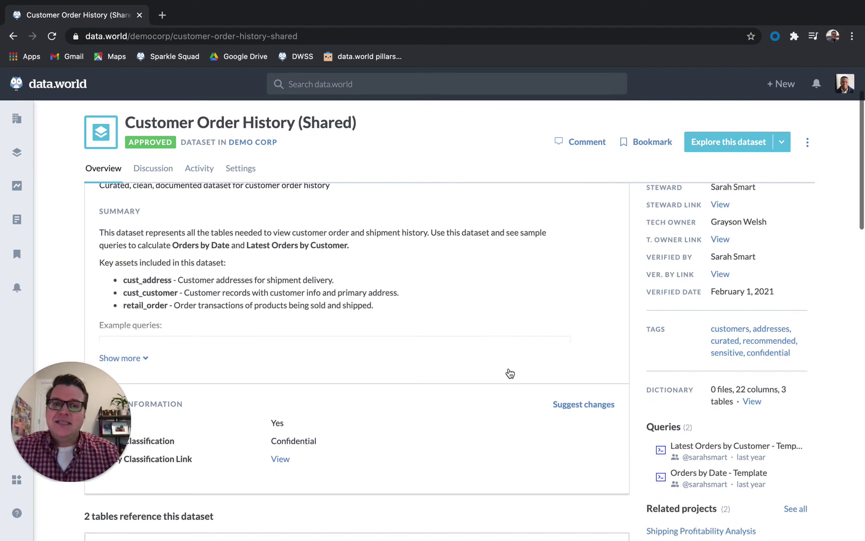
{"action": "scroll", "coordinate": [510, 373], "scroll_direction": "down", "scroll_amount": 1}
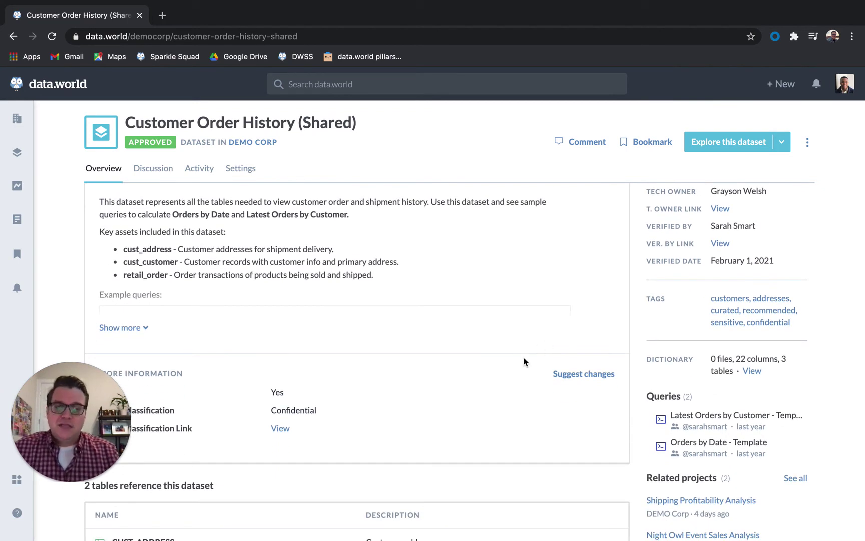
{"action": "scroll", "coordinate": [523, 359], "scroll_direction": "down", "scroll_amount": 3}
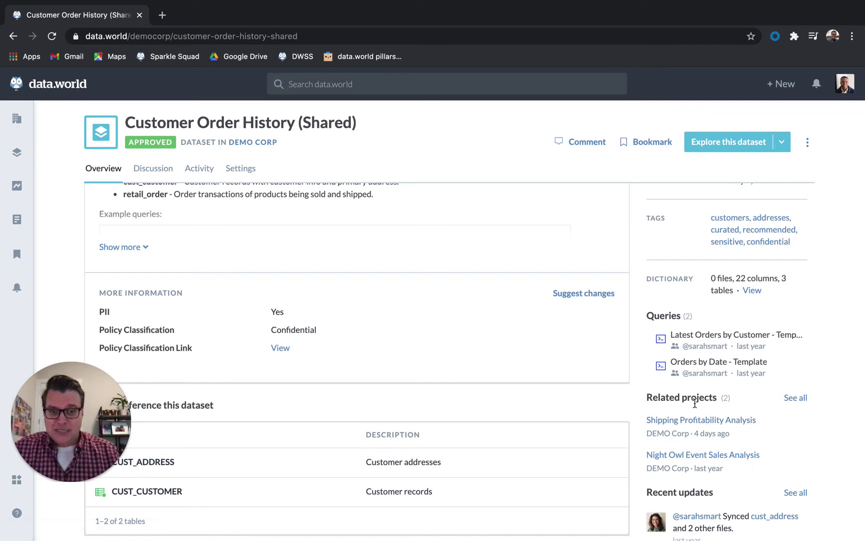
{"action": "left_click", "coordinate": [688, 423]}
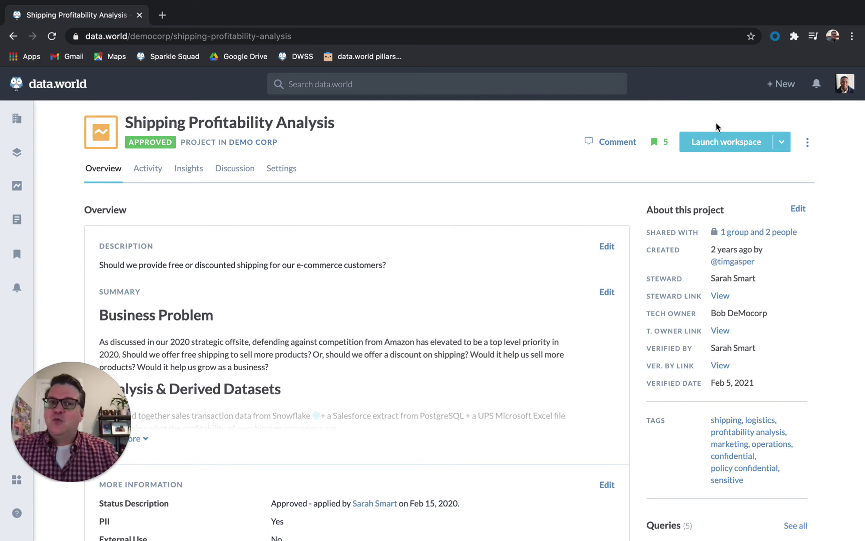
Launch the project workspace and open the saved JOIN Snowflake + PostgreSQL Salesforce query, enlarging the editor to show all its SQL.
{"action": "left_click", "coordinate": [720, 141]}
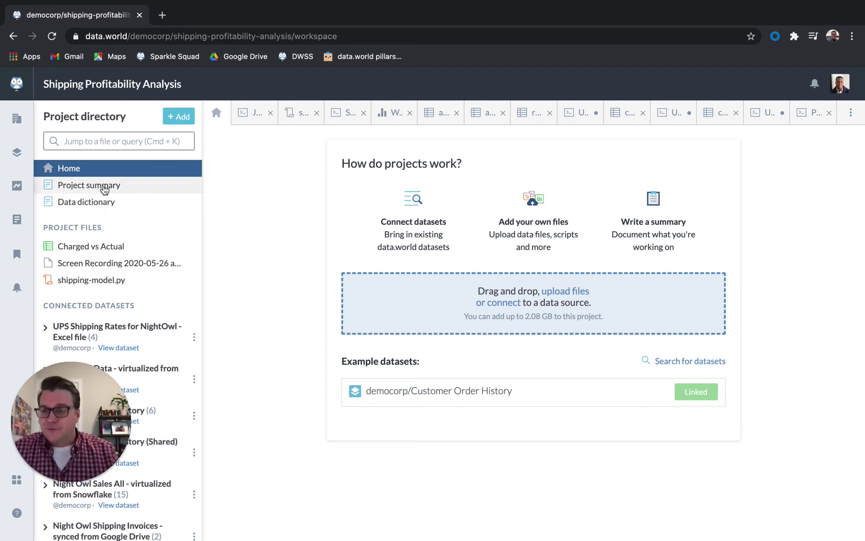
{"action": "scroll", "coordinate": [140, 224], "scroll_direction": "down", "scroll_amount": 1}
{"action": "scroll", "coordinate": [140, 224], "scroll_direction": "down", "scroll_amount": 3}
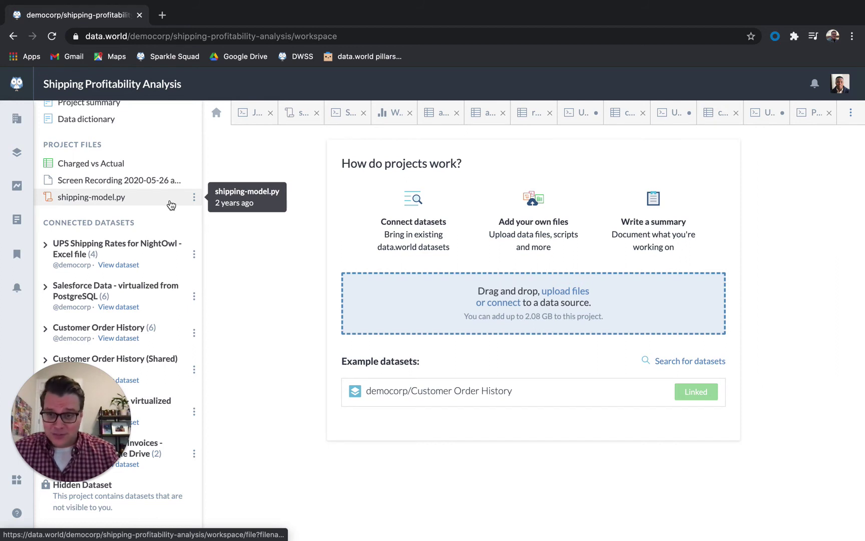
{"action": "scroll", "coordinate": [170, 204], "scroll_direction": "down", "scroll_amount": 5}
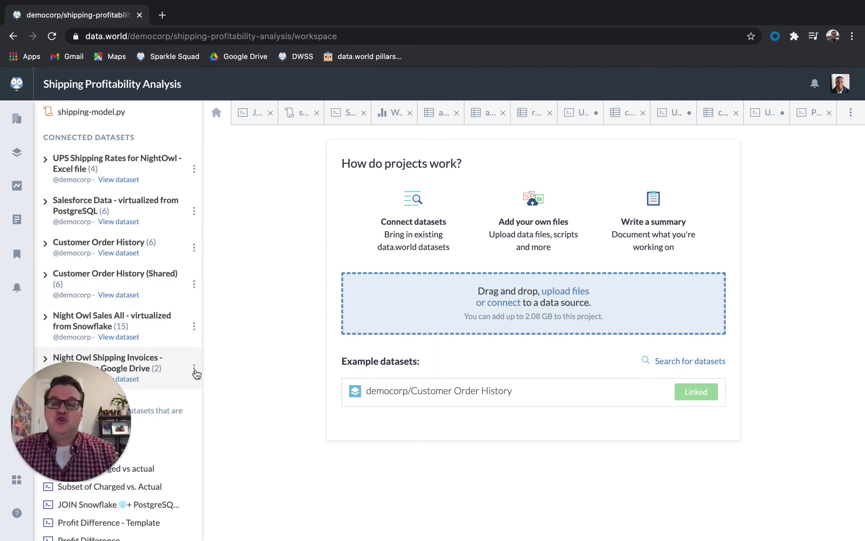
{"action": "left_click", "coordinate": [132, 502]}
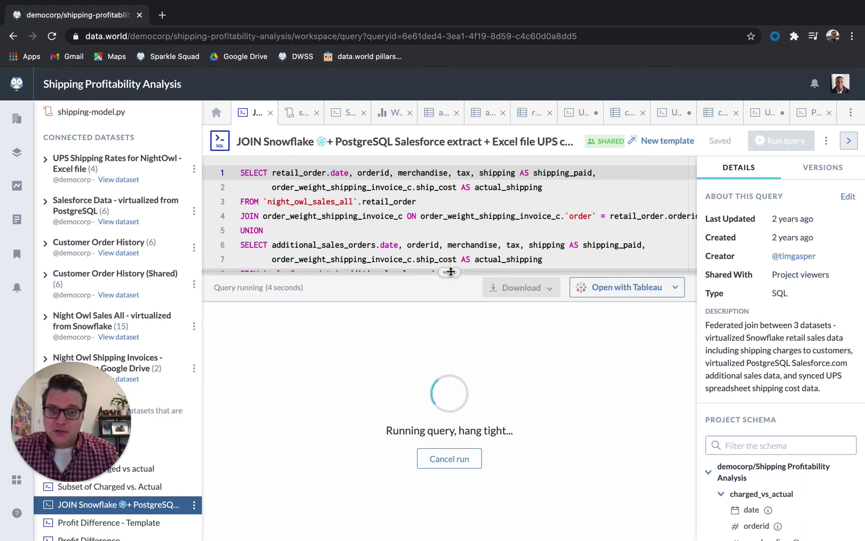
{"action": "left_click_drag", "start_coordinate": [450, 268], "coordinate": [451, 309]}
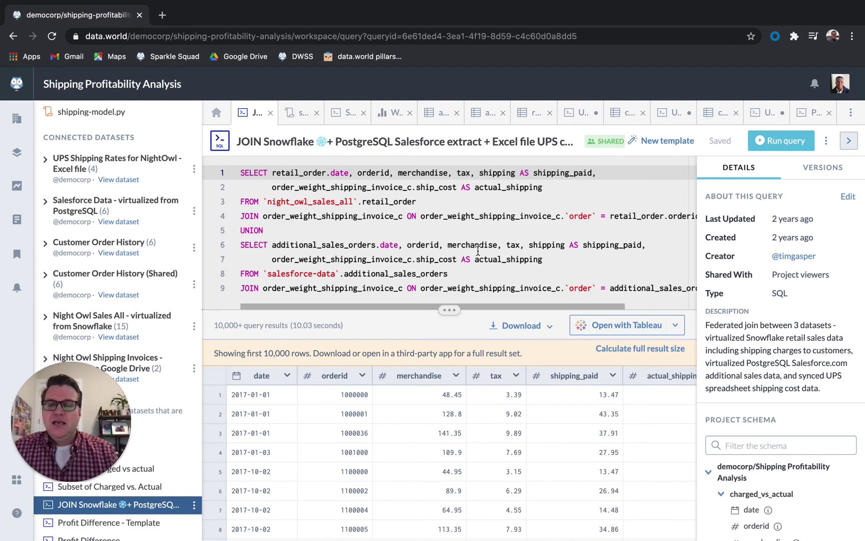
{"action": "key", "text": "ctrl+Left"}
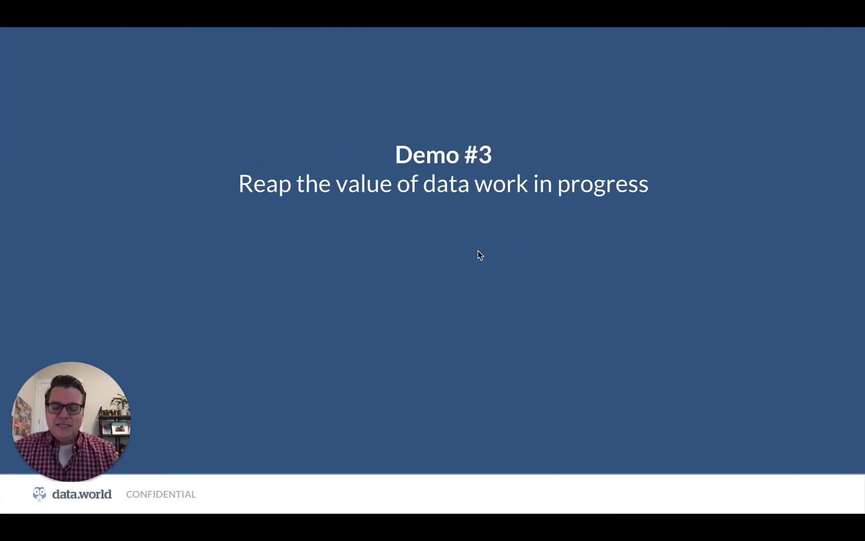
{"action": "key", "text": "Right"}
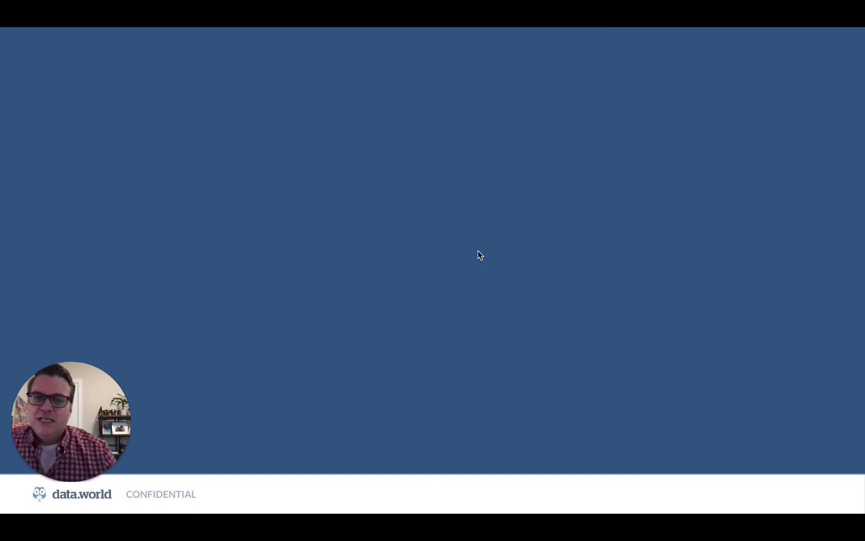
{"action": "key", "text": "Right"}
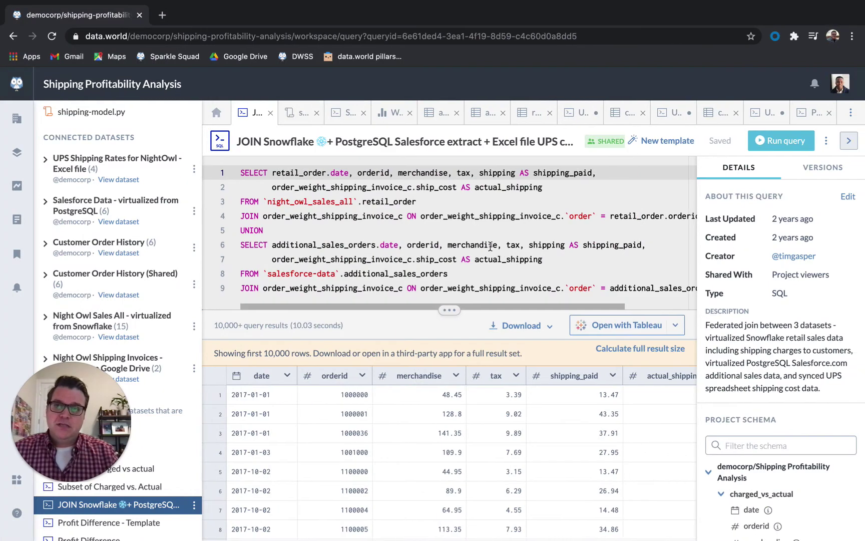
Leave the workspace, search data.world for ddw-metrics and open the ddw-metrics-democorp dataset.
{"action": "left_click", "coordinate": [125, 85]}
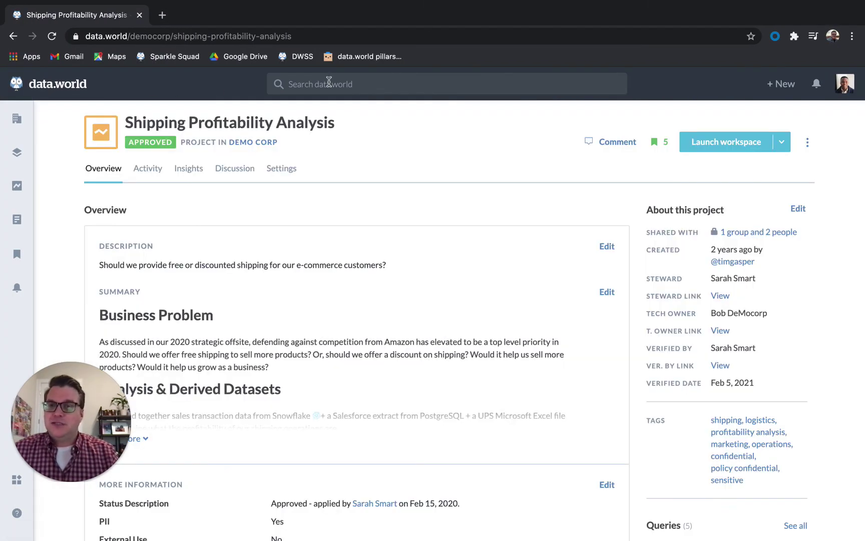
{"action": "left_click", "coordinate": [329, 81]}
{"action": "type", "text": "ddw"}
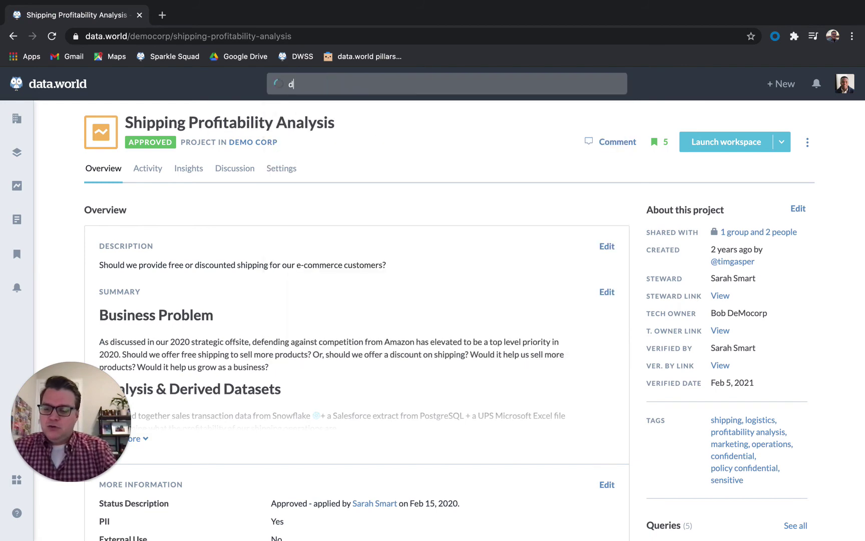
{"action": "type", "text": "-met"}
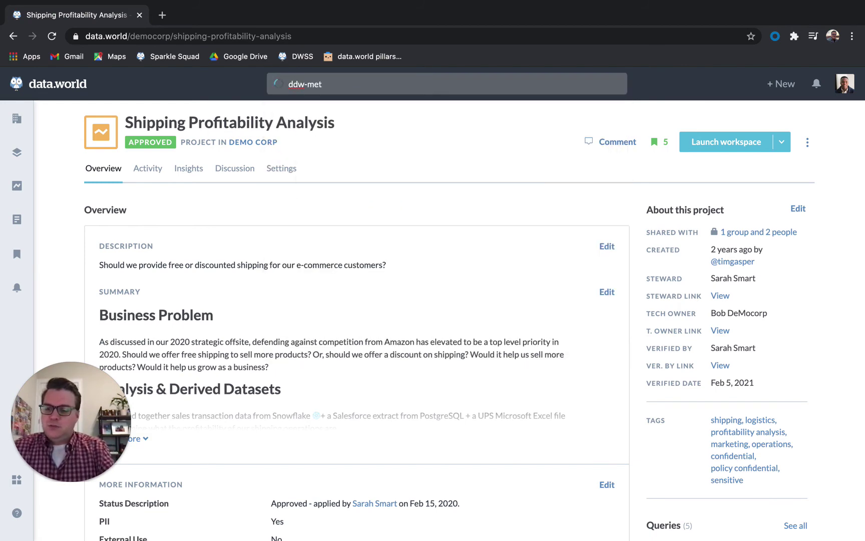
{"action": "type", "text": "rics"}
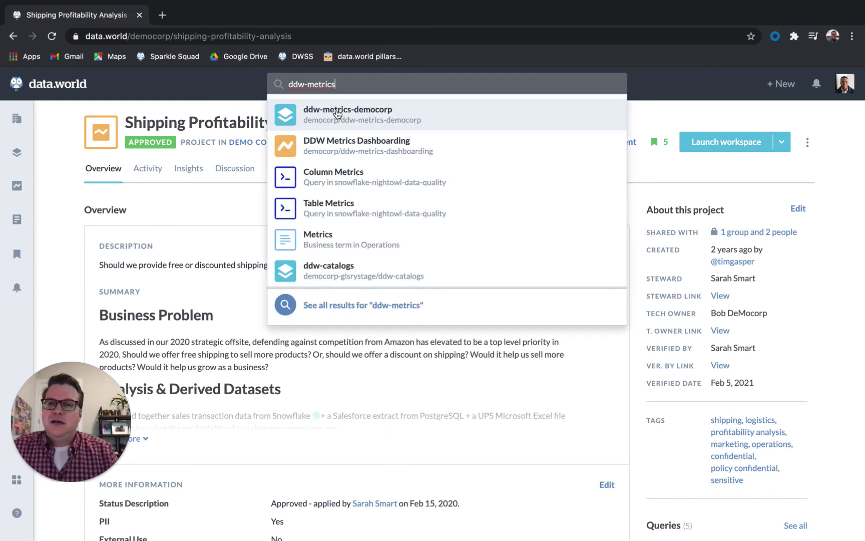
{"action": "left_click", "coordinate": [351, 116]}
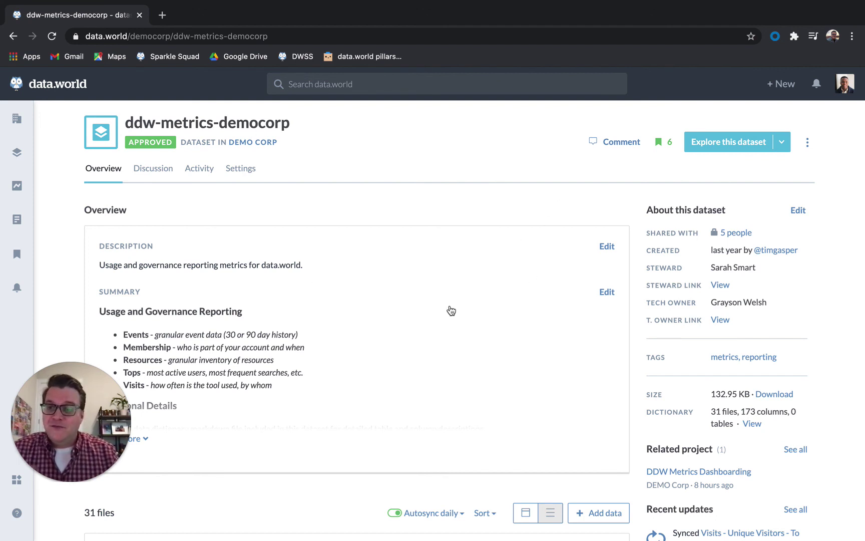
Review the ddw-metrics-democorp overview and open the dataset in the workspace to browse its list of metrics tables.
{"action": "scroll", "coordinate": [450, 309], "scroll_direction": "down", "scroll_amount": 2}
{"action": "scroll", "coordinate": [451, 309], "scroll_direction": "down", "scroll_amount": 3}
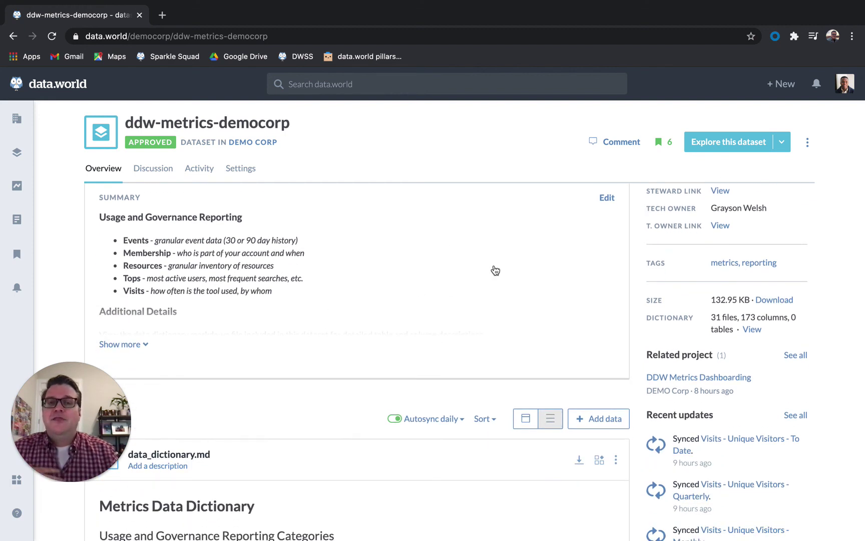
{"action": "scroll", "coordinate": [494, 268], "scroll_direction": "up", "scroll_amount": 2}
{"action": "scroll", "coordinate": [495, 271], "scroll_direction": "up", "scroll_amount": 2}
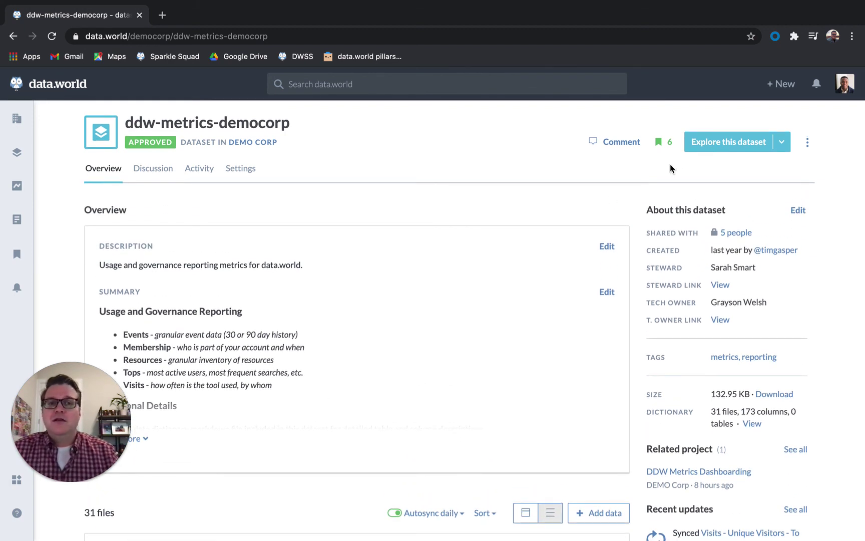
{"action": "left_click", "coordinate": [720, 145]}
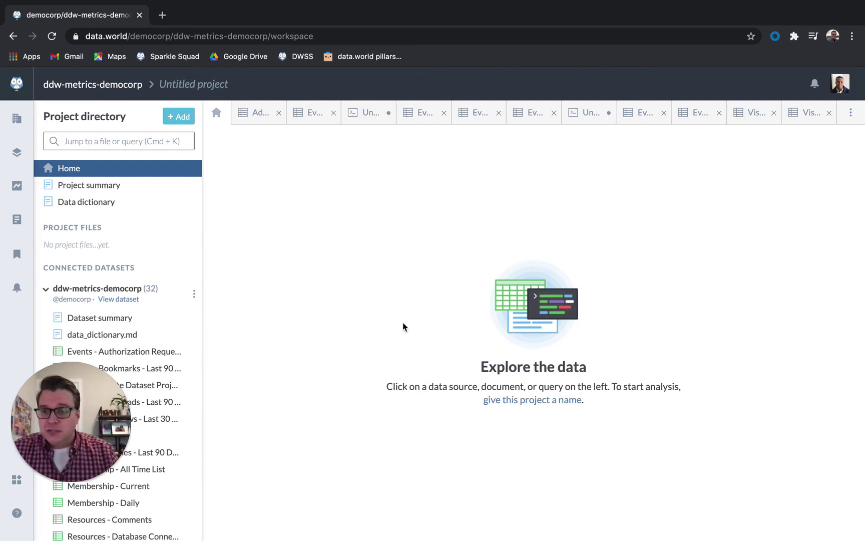
{"action": "scroll", "coordinate": [156, 318], "scroll_direction": "down", "scroll_amount": 2}
{"action": "scroll", "coordinate": [156, 317], "scroll_direction": "down", "scroll_amount": 4}
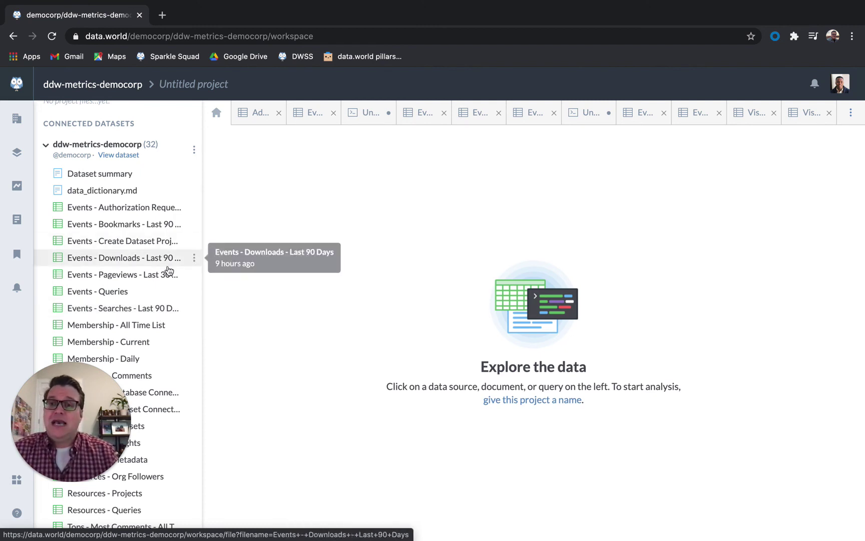
Open the Events - Searches - Last 90 Days table and examine its actions and search values.
{"action": "left_click", "coordinate": [151, 309]}
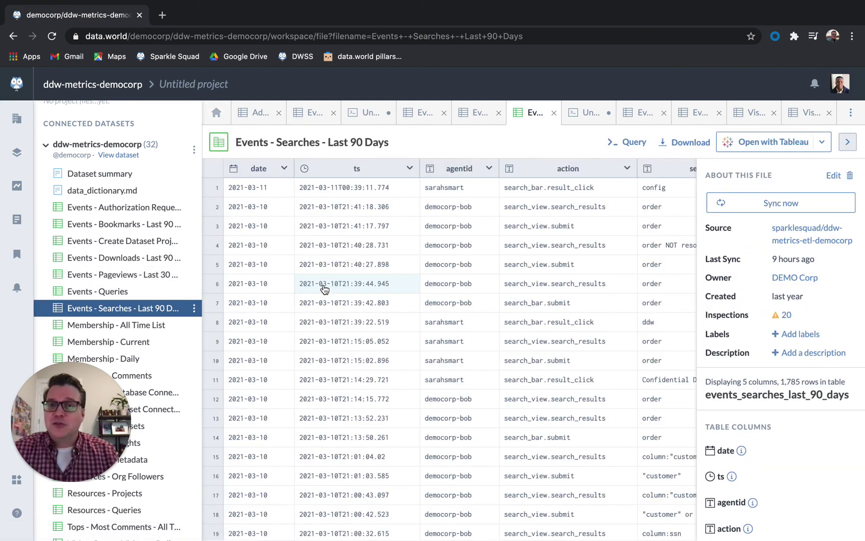
{"action": "scroll", "coordinate": [486, 265], "scroll_direction": "right", "scroll_amount": 4}
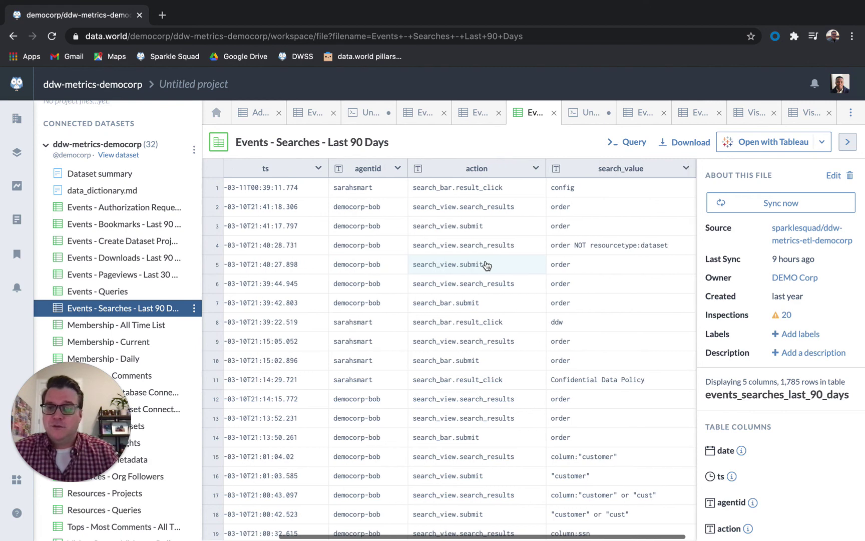
{"action": "scroll", "coordinate": [503, 251], "scroll_direction": "down", "scroll_amount": 1}
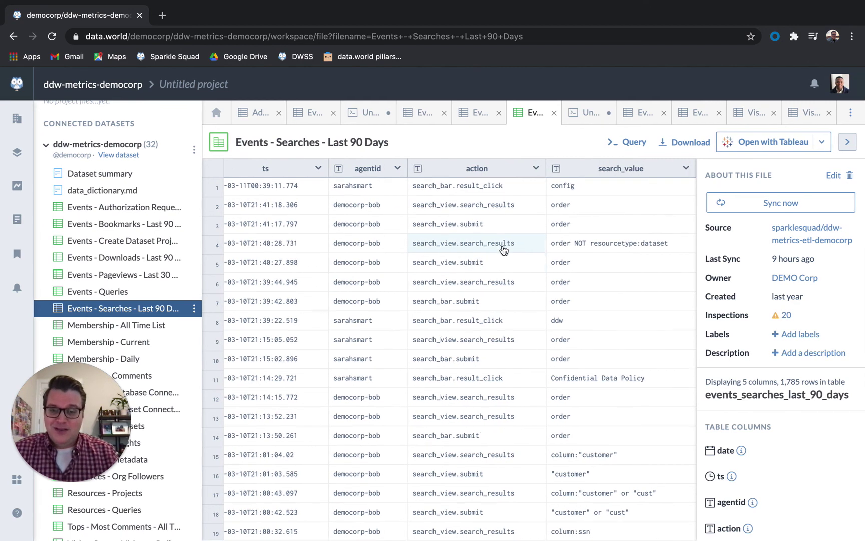
{"action": "scroll", "coordinate": [503, 250], "scroll_direction": "down", "scroll_amount": 2}
{"action": "scroll", "coordinate": [503, 250], "scroll_direction": "up", "scroll_amount": 2}
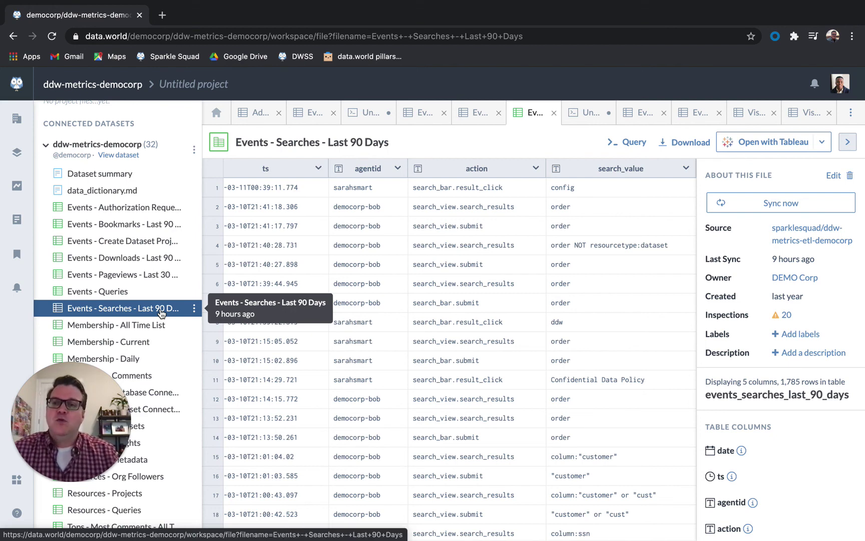
View the Events - Pageviews - Last 30 Days table and examine the Events - Queries table's columns across to the query text.
{"action": "left_click", "coordinate": [145, 283]}
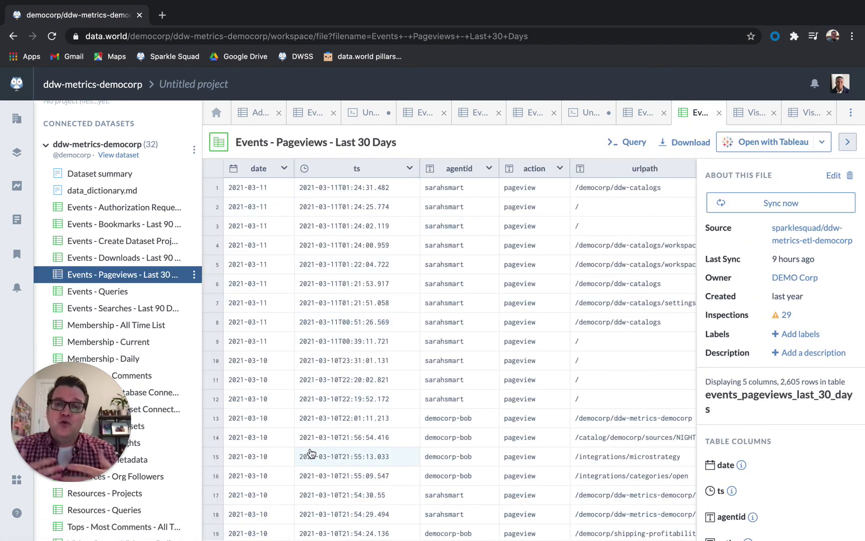
{"action": "left_click", "coordinate": [115, 295]}
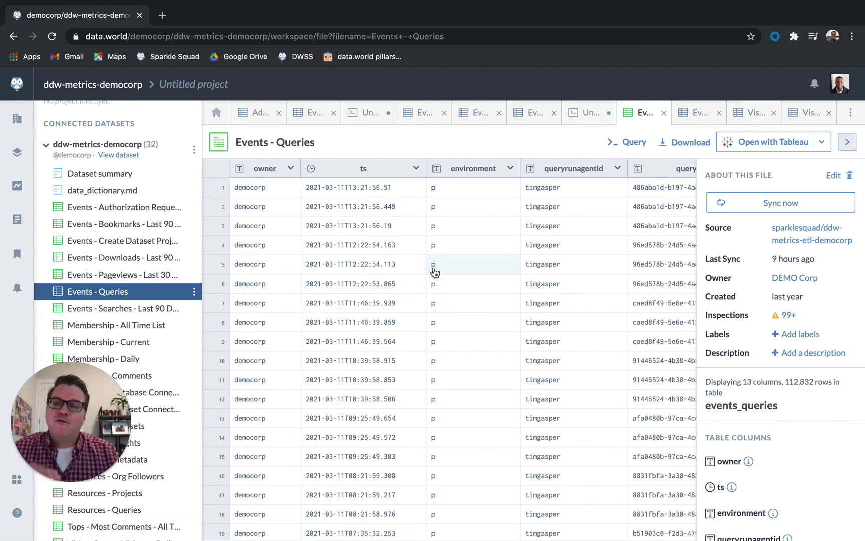
{"action": "scroll", "coordinate": [435, 272], "scroll_direction": "right", "scroll_amount": 8}
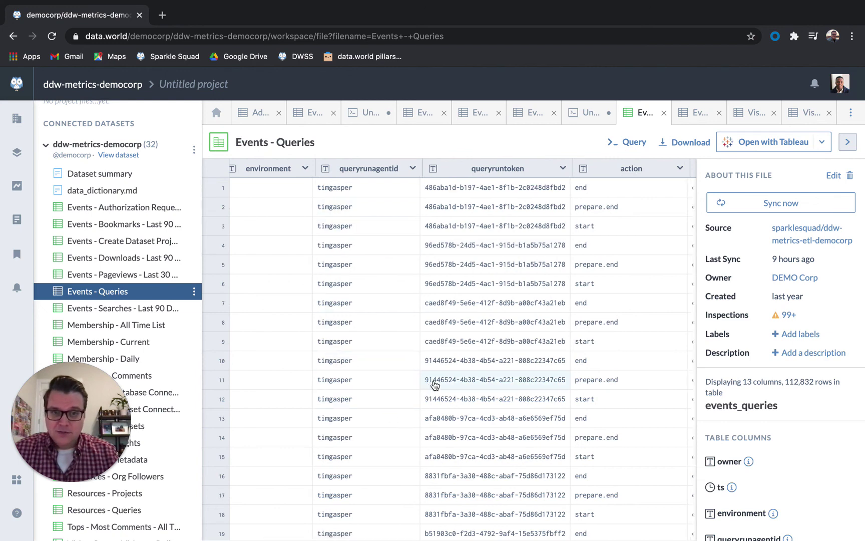
{"action": "scroll", "coordinate": [429, 381], "scroll_direction": "right", "scroll_amount": 5}
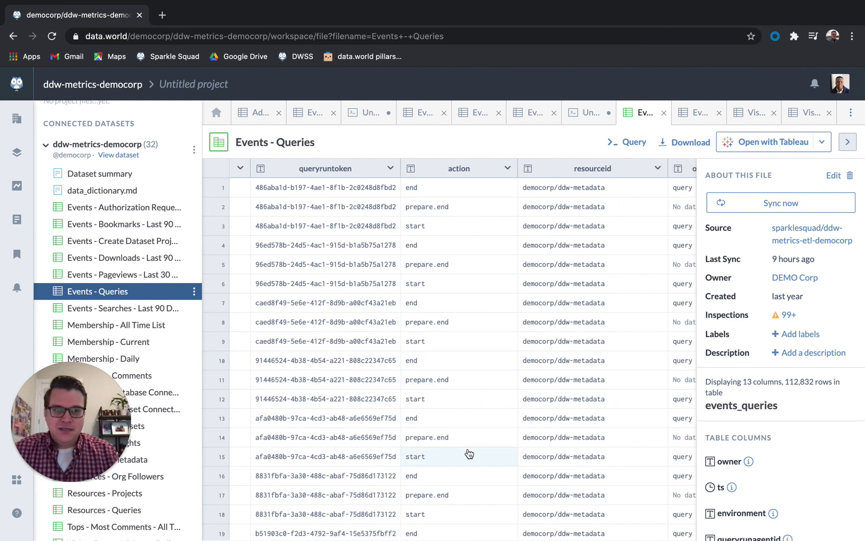
{"action": "scroll", "coordinate": [468, 453], "scroll_direction": "right", "scroll_amount": 4}
{"action": "scroll", "coordinate": [468, 453], "scroll_direction": "right", "scroll_amount": 5}
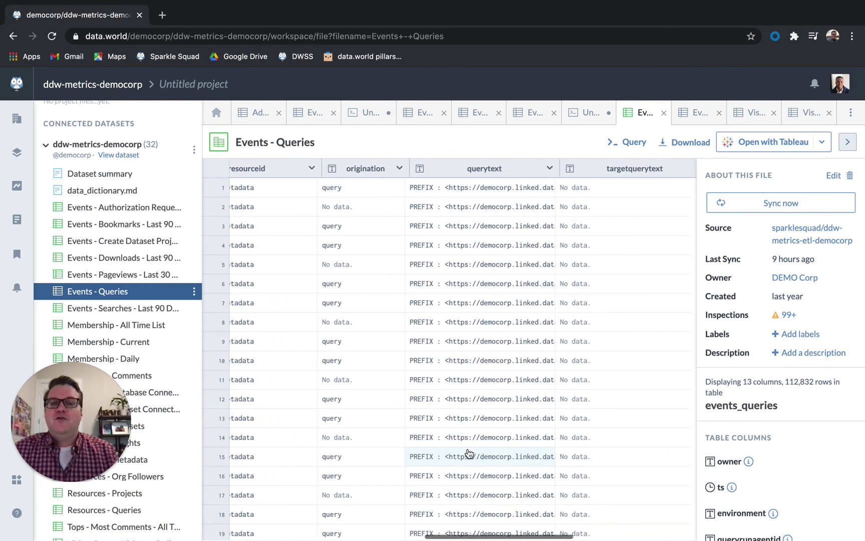
Expand the querytext cell in the first row to read the full query, and collapse it again.
{"action": "left_click", "coordinate": [521, 189]}
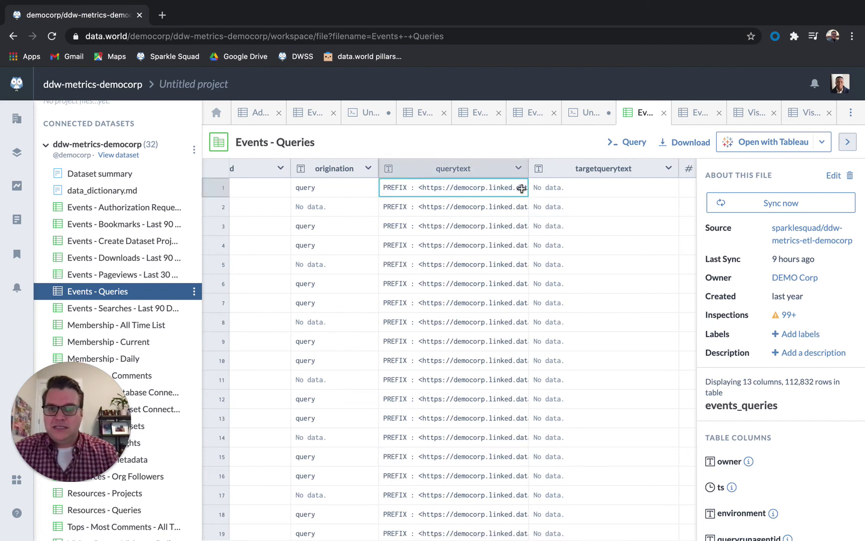
{"action": "triple_click", "coordinate": [521, 189]}
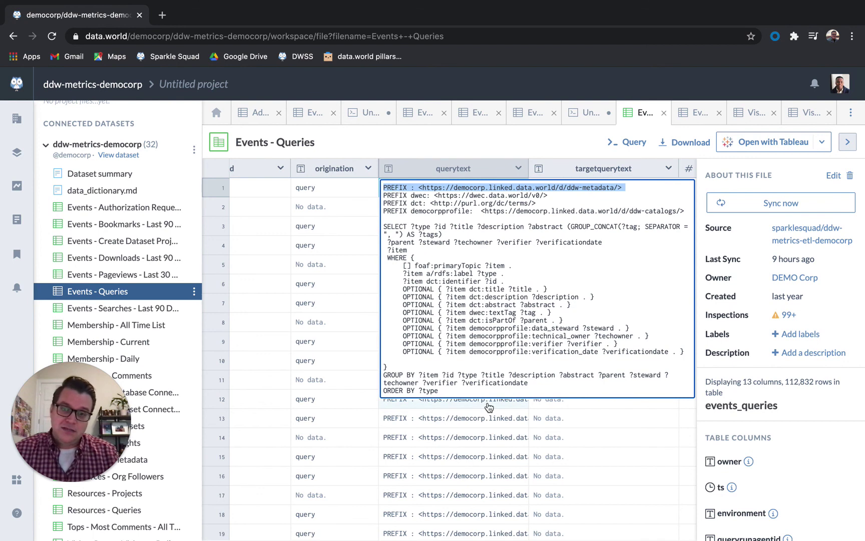
{"action": "left_click", "coordinate": [353, 193]}
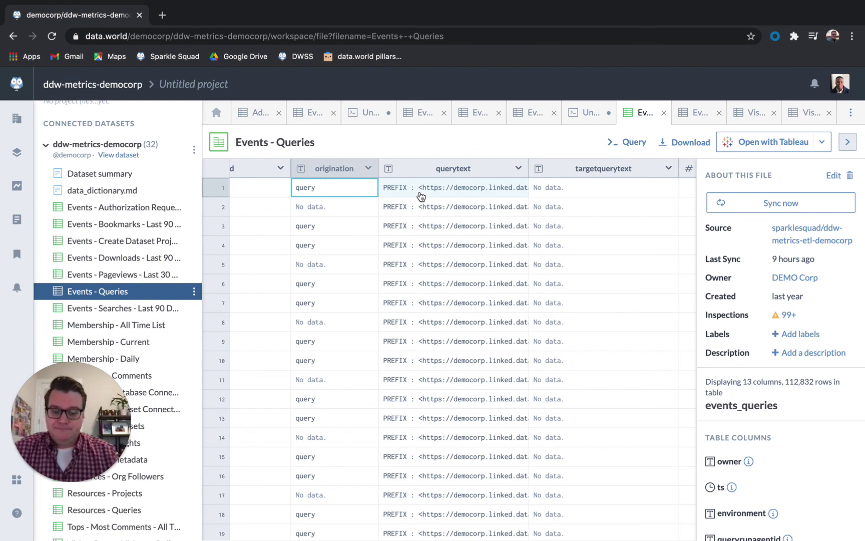
{"action": "key", "text": "ctrl+Left"}
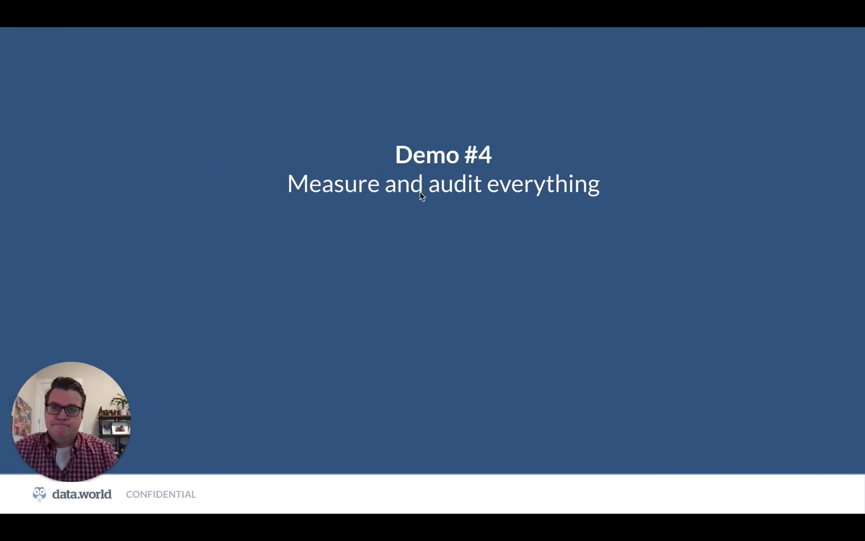